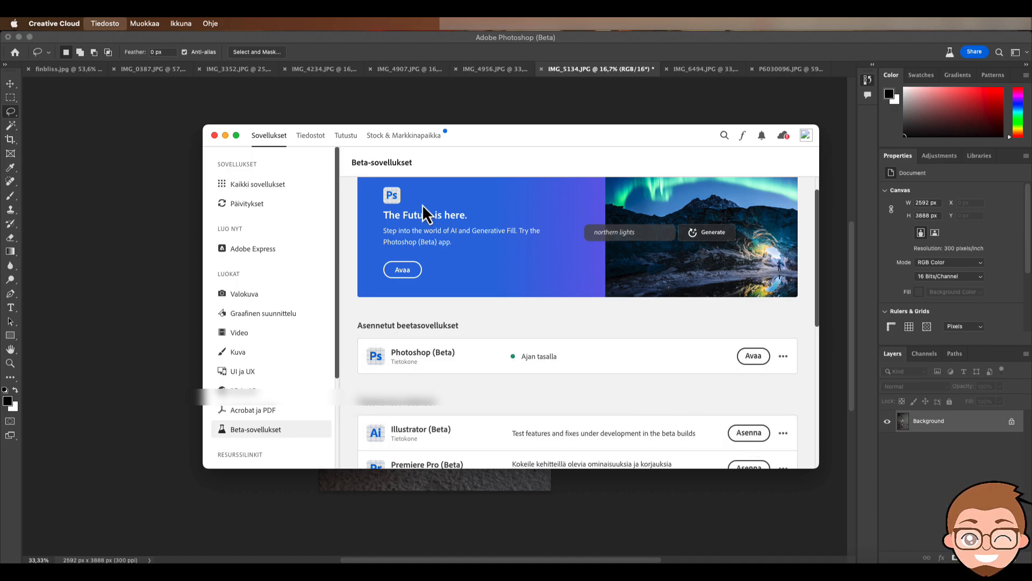
Close the Creative Cloud window and draw a freehand Lasso selection around the glass bottle in IMG_5134.JPG
left_click(214, 135)
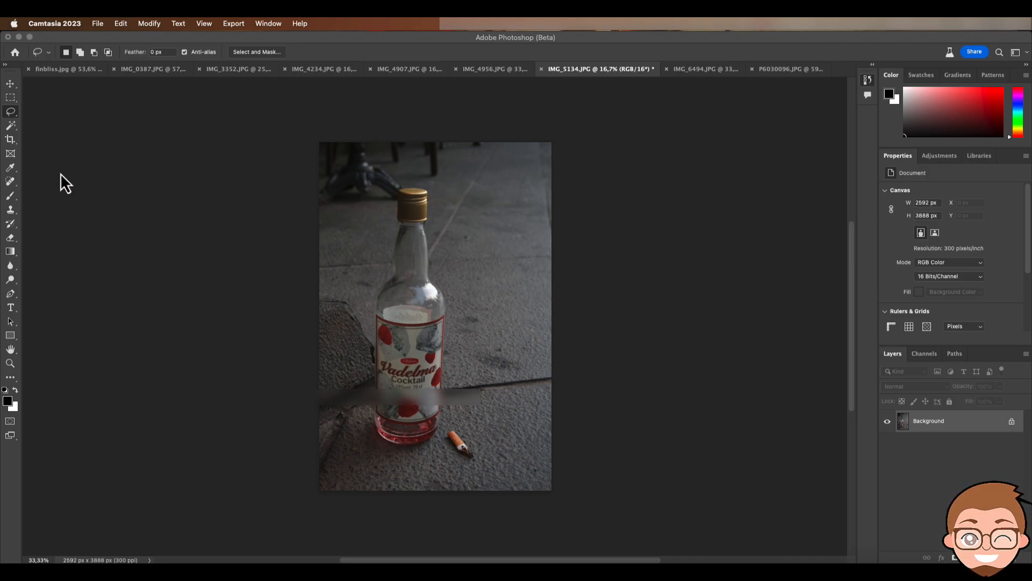
left_click(415, 457)
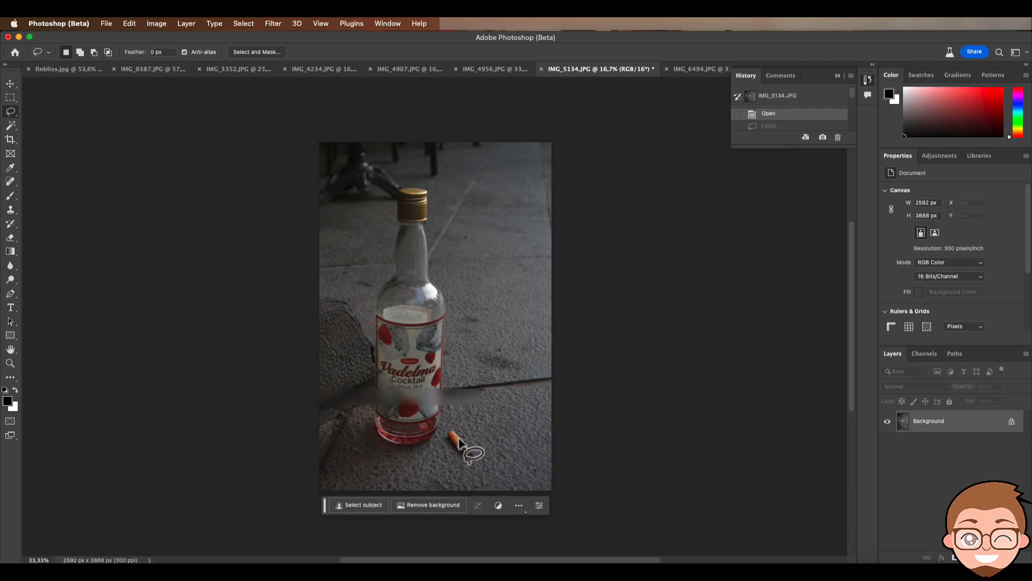
mouse_move(431, 445)
left_mouse_down()
mouse_move(385, 450)
mouse_move(371, 418)
mouse_move(369, 319)
mouse_move(393, 256)
mouse_move(392, 192)
mouse_move(411, 179)
mouse_move(436, 194)
mouse_move(455, 325)
mouse_move(436, 441)
left_mouse_up()
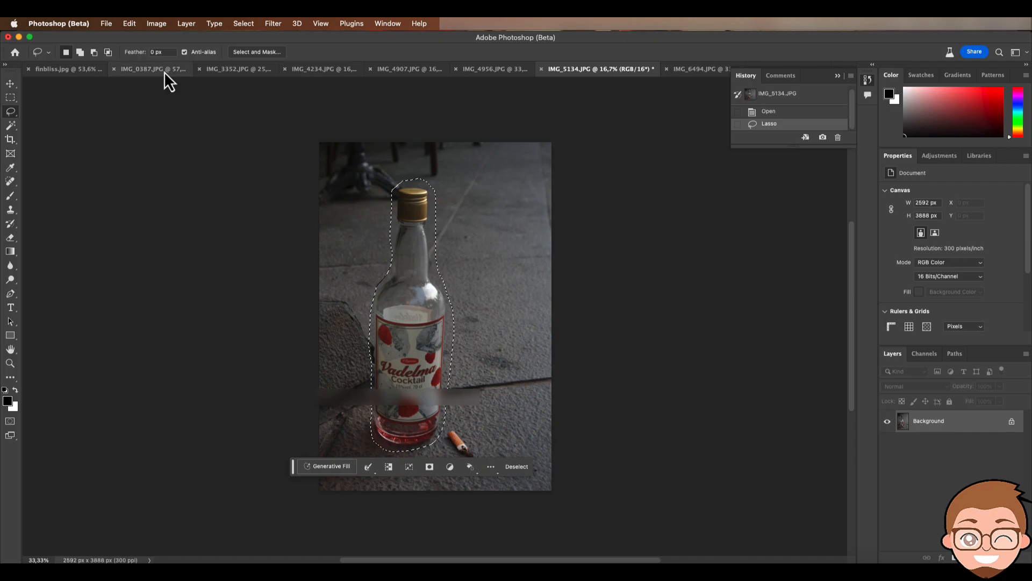
Try filling the bottle selection with Content-Aware contents in Normal mode at 100% opacity, and undo the fill
left_click(128, 24)
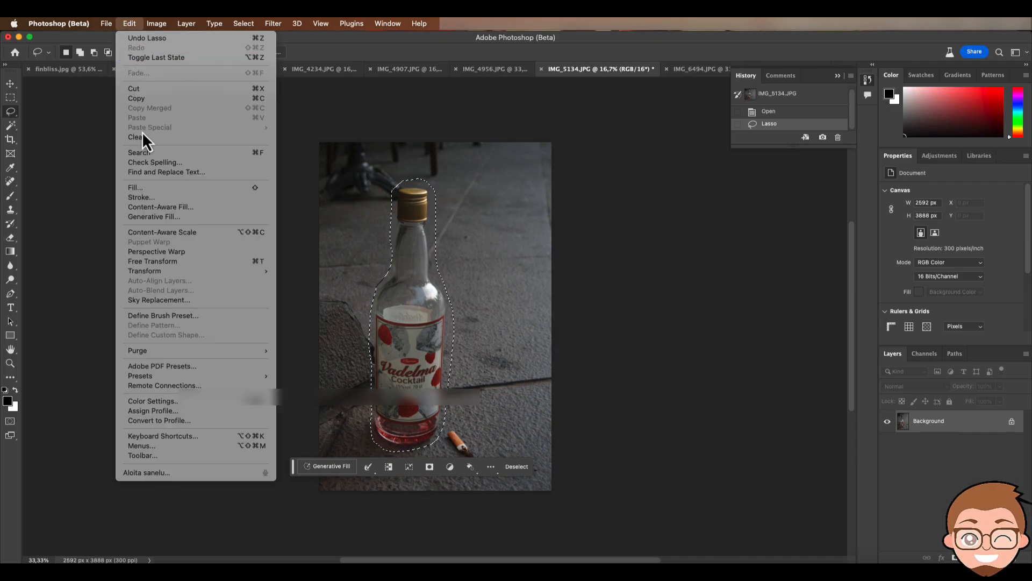
left_click(151, 187)
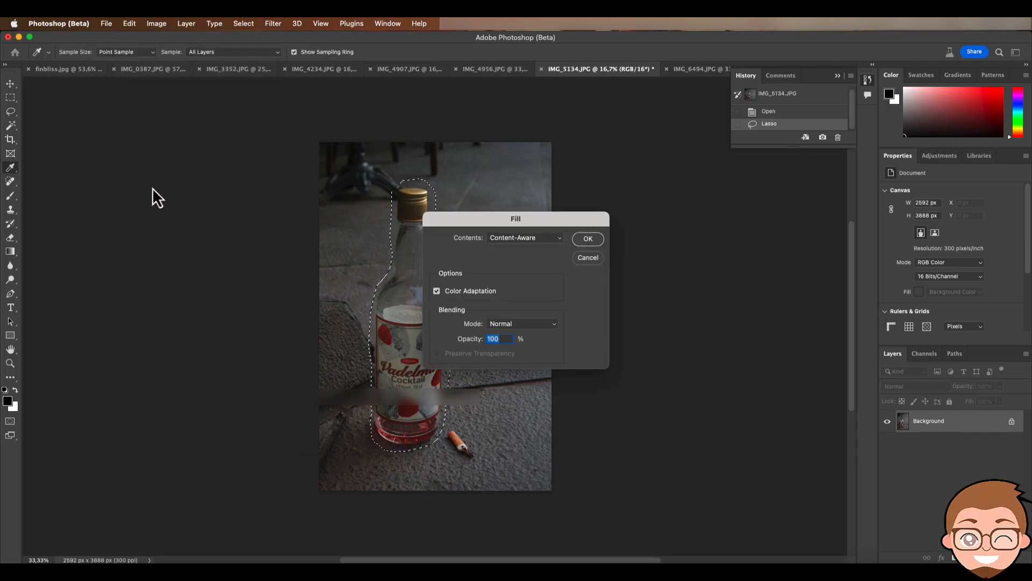
left_click(588, 240)
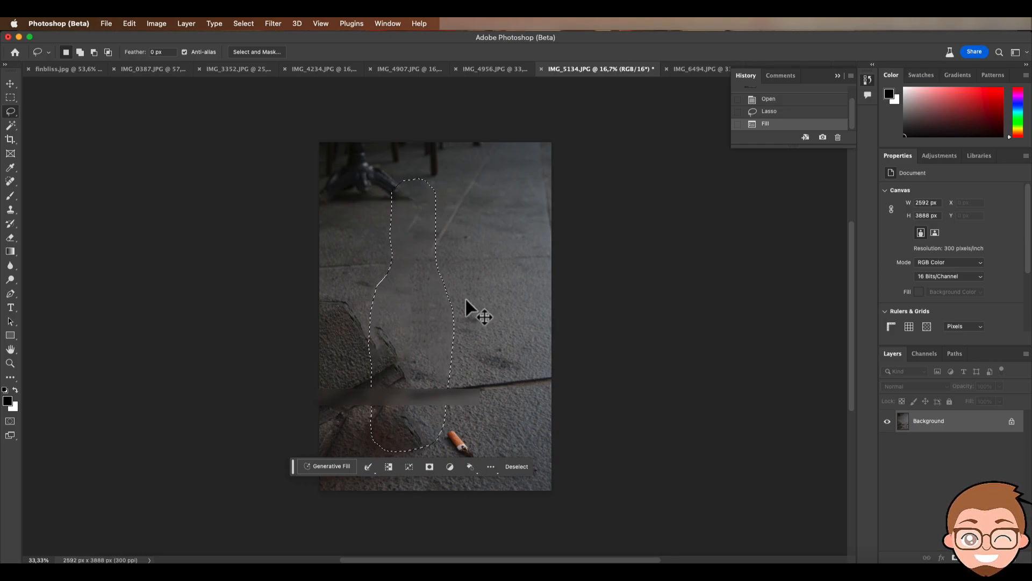
key("super+z")
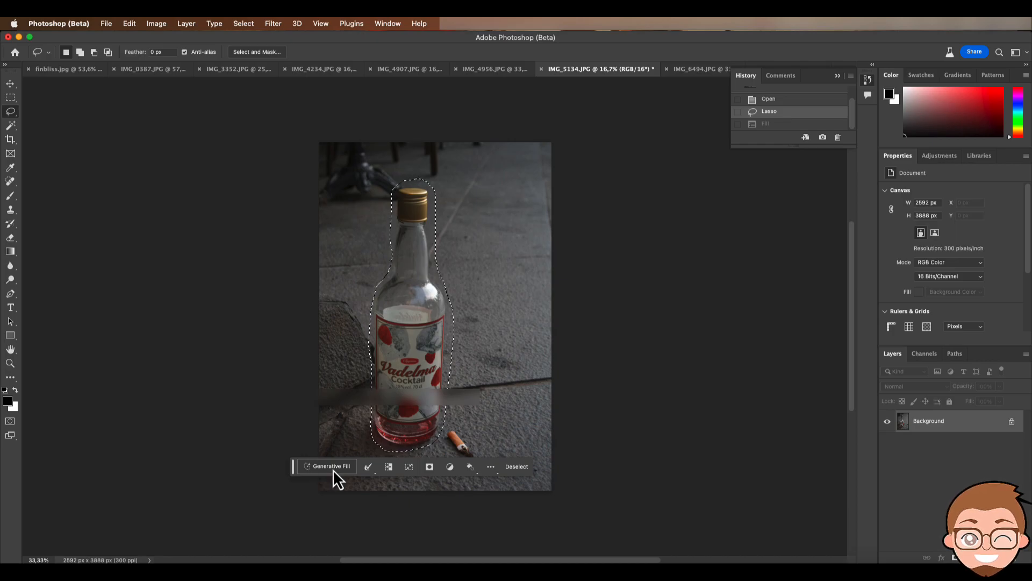
Replace the selected bottle using Generative Fill with the prompt "bottle of juice" and choose the third variation
left_click(130, 28)
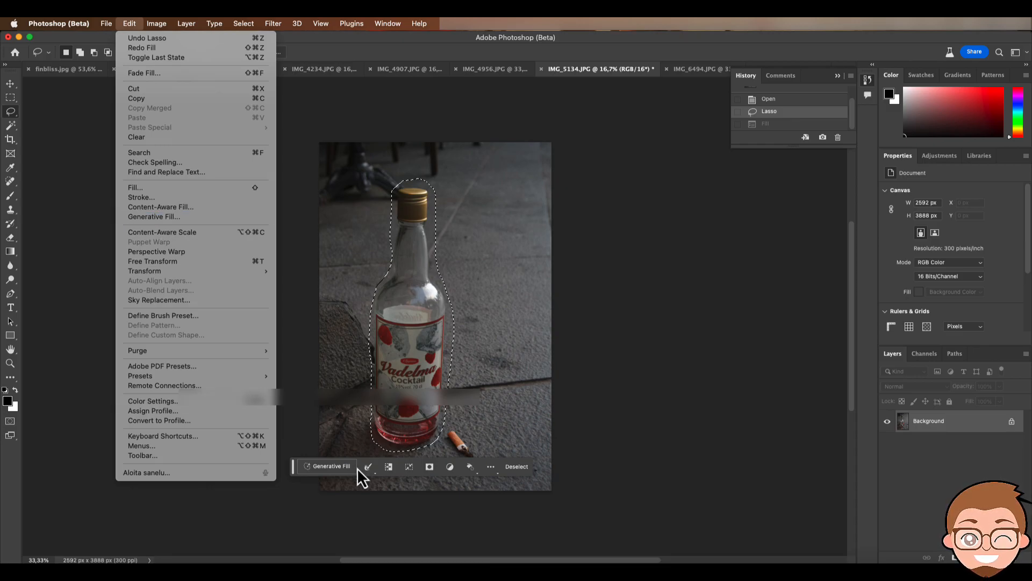
left_click(335, 468)
left_click(334, 469)
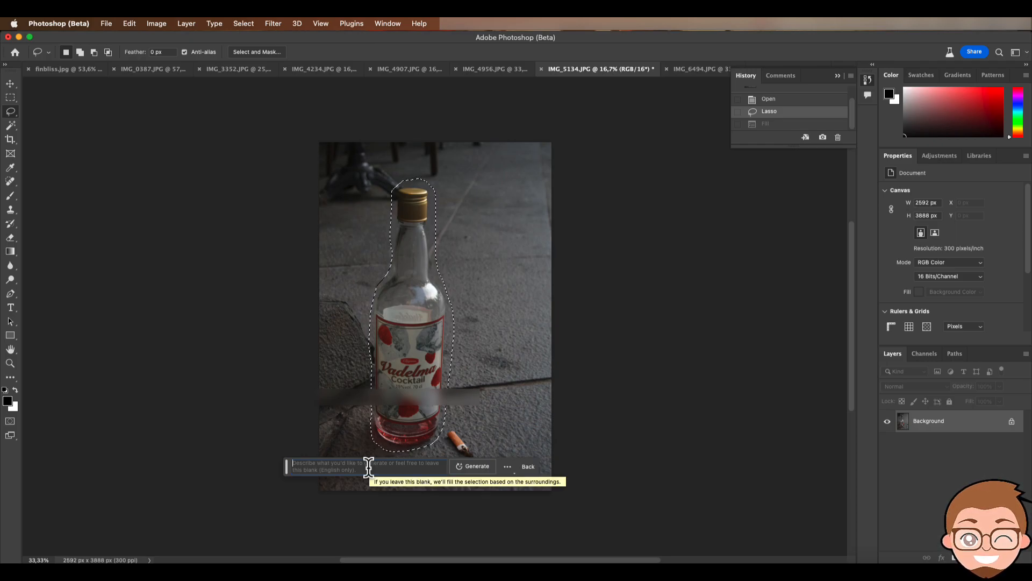
type("bo")
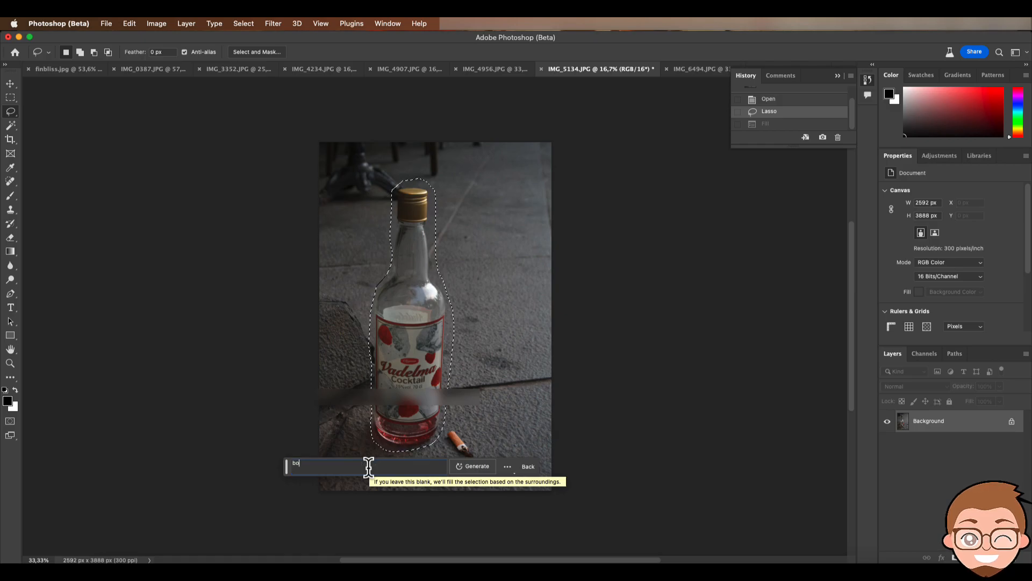
type("ttle of juice")
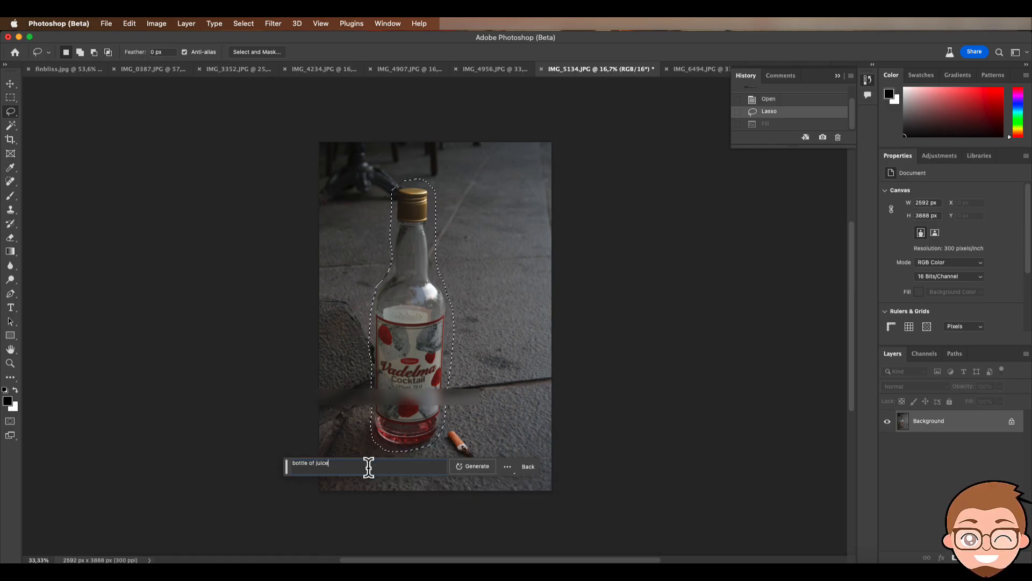
left_click(472, 466)
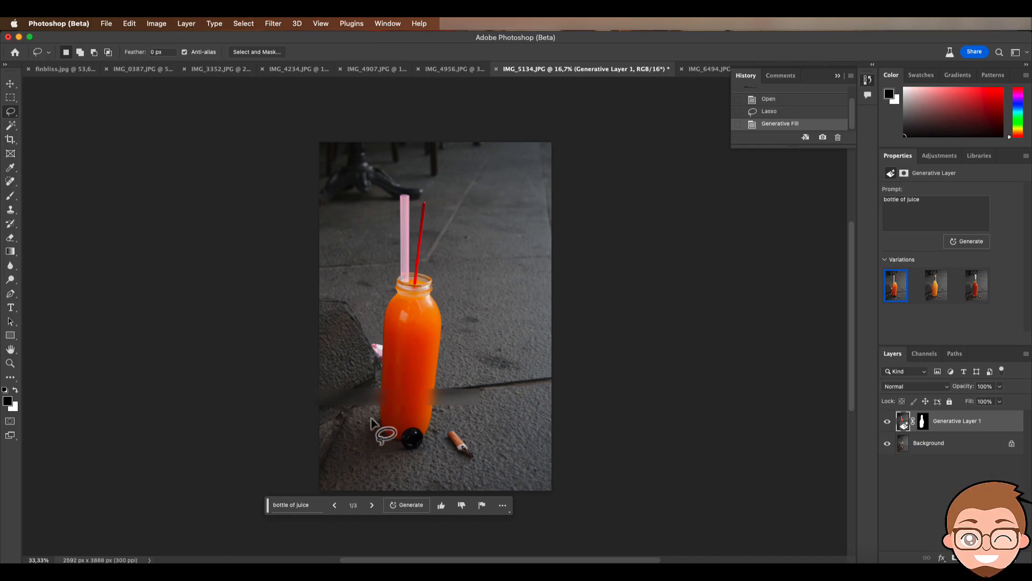
left_click(371, 505)
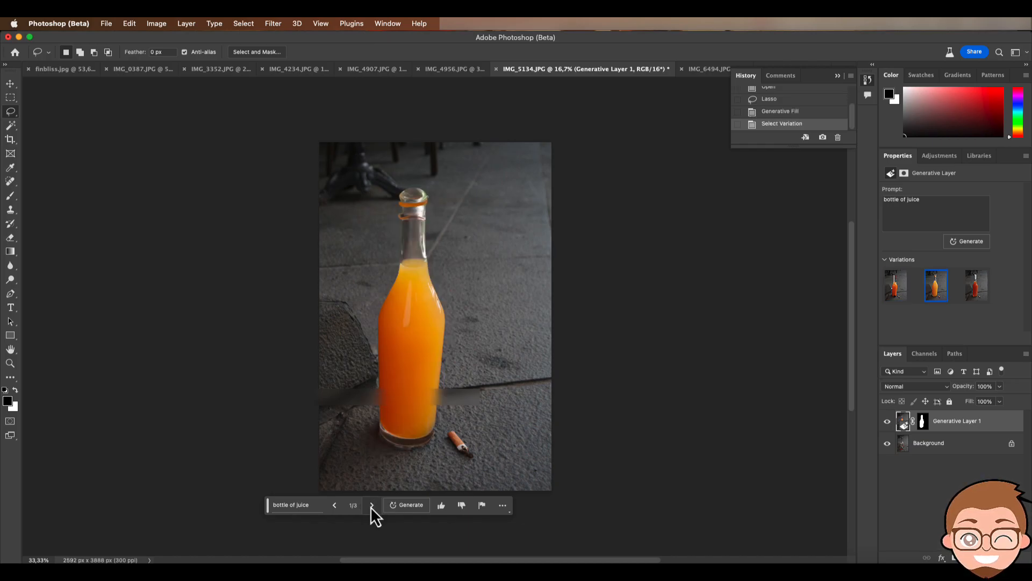
left_click(371, 505)
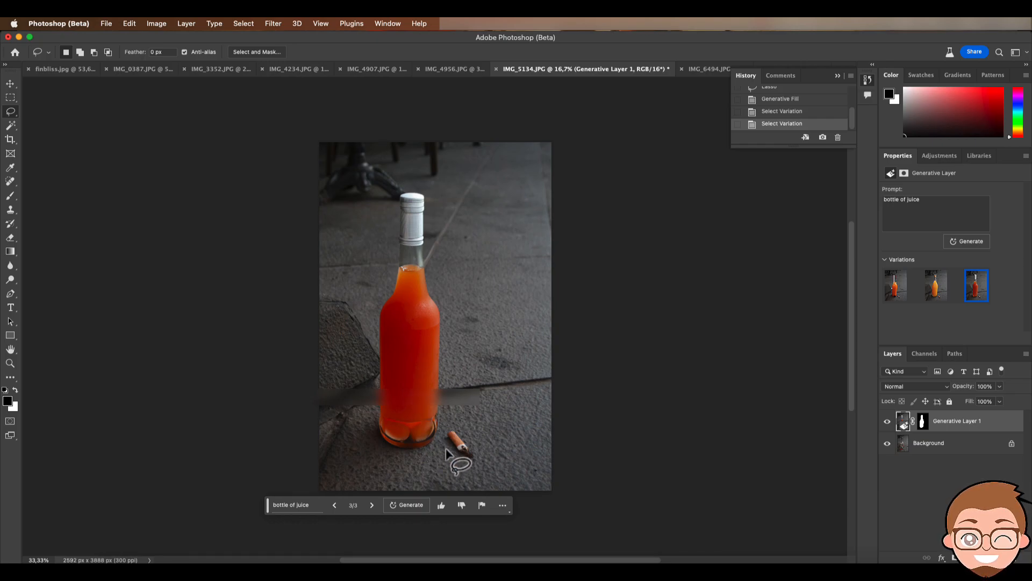
Lasso the cigarette butt beside the bottle, replace it using Generative Fill with the prompt "pencil", and choose the third variation
mouse_move(445, 448)
left_mouse_down()
mouse_move(468, 462)
mouse_move(477, 453)
mouse_move(464, 429)
mouse_move(442, 426)
mouse_move(441, 435)
left_mouse_up()
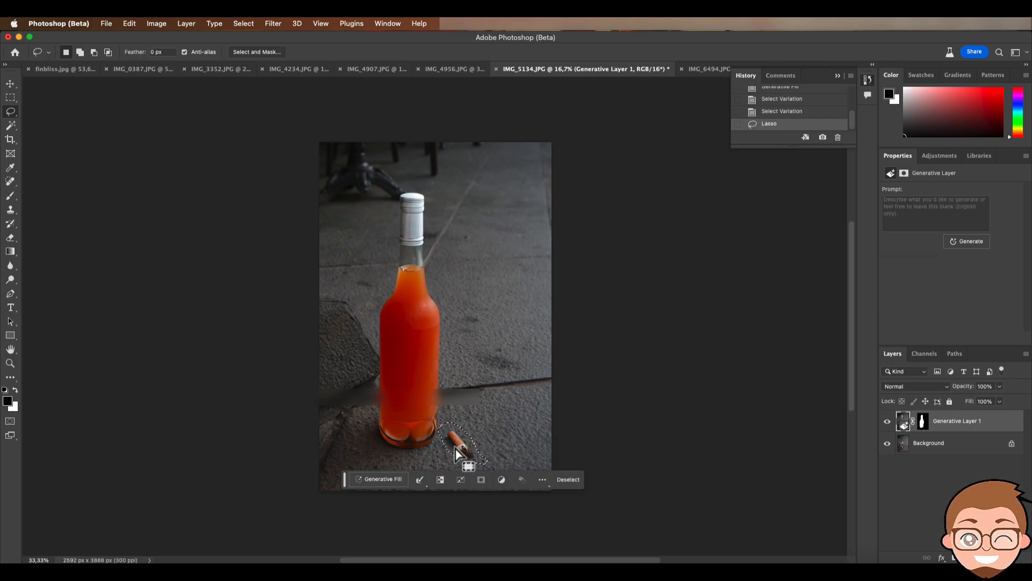
left_click(387, 479)
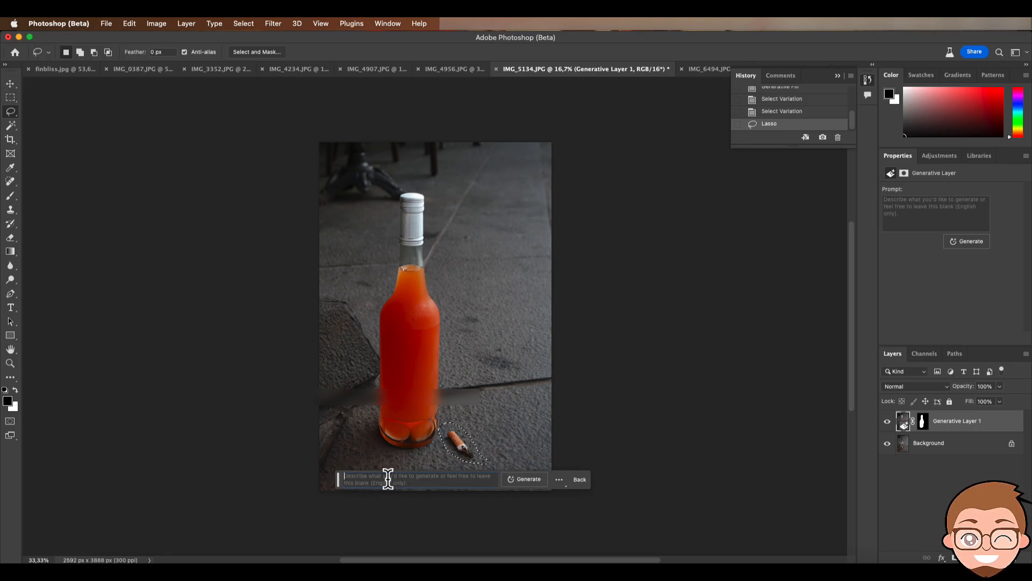
type("pencil")
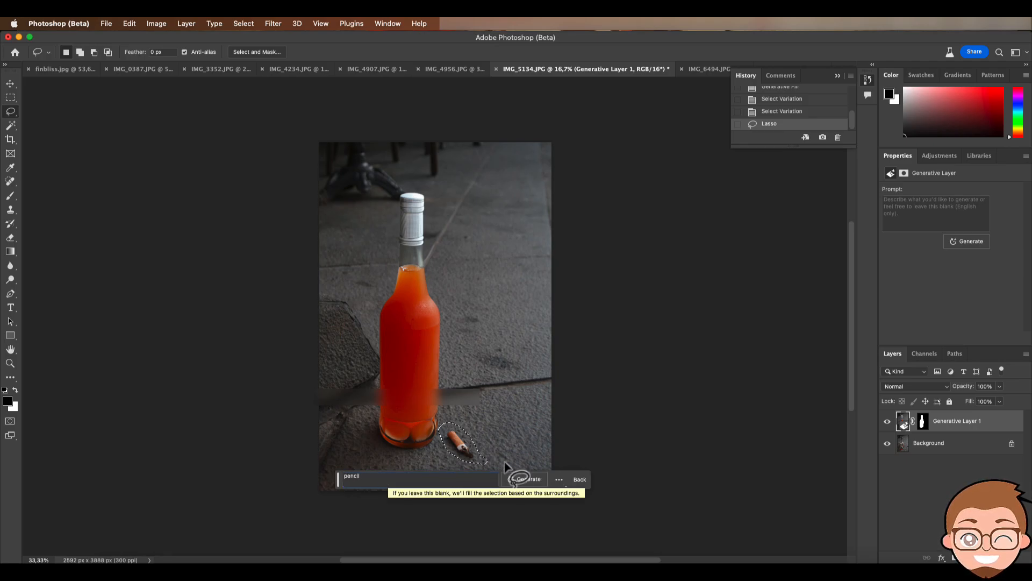
left_click(524, 476)
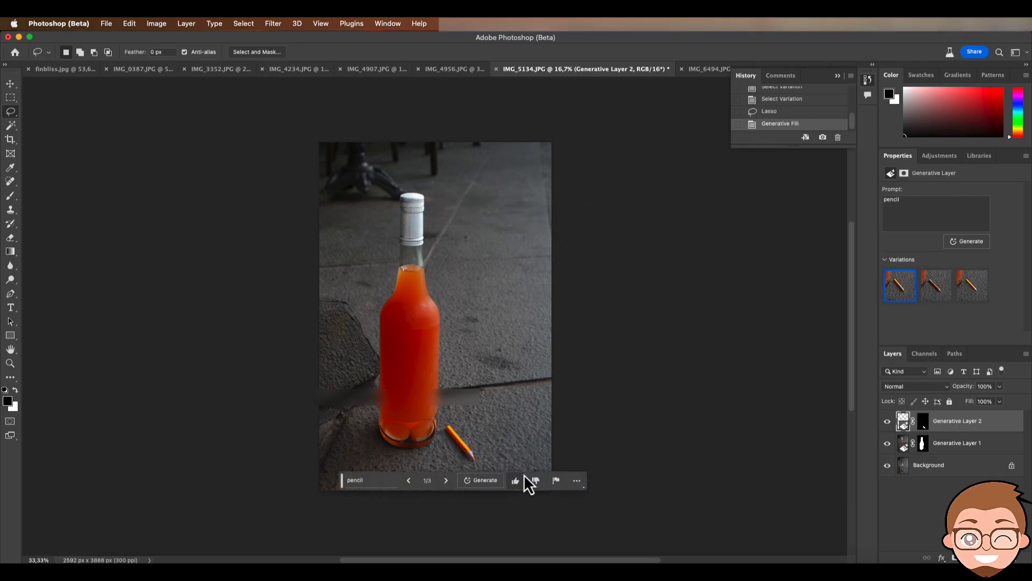
left_click(446, 485)
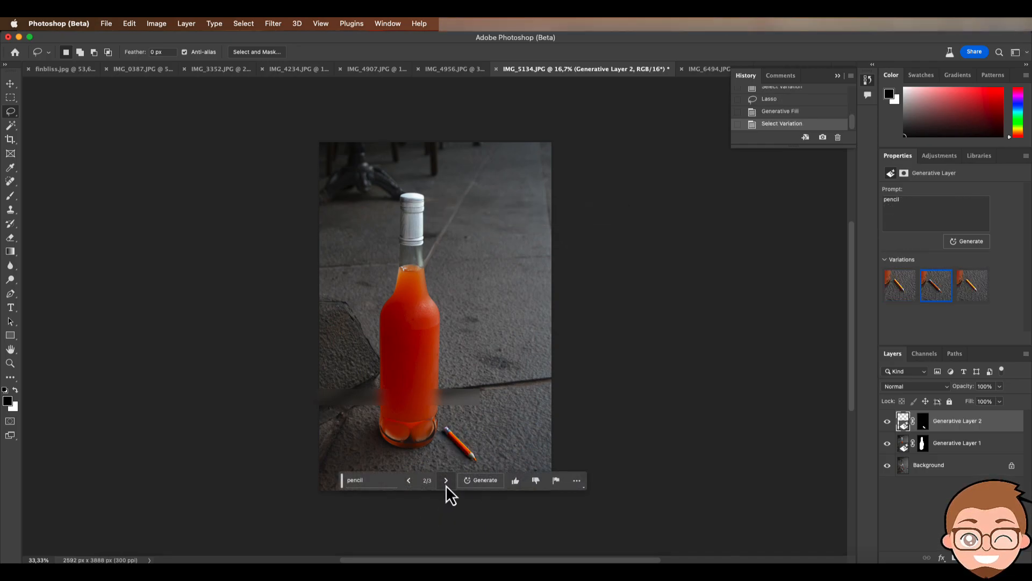
left_click(446, 485)
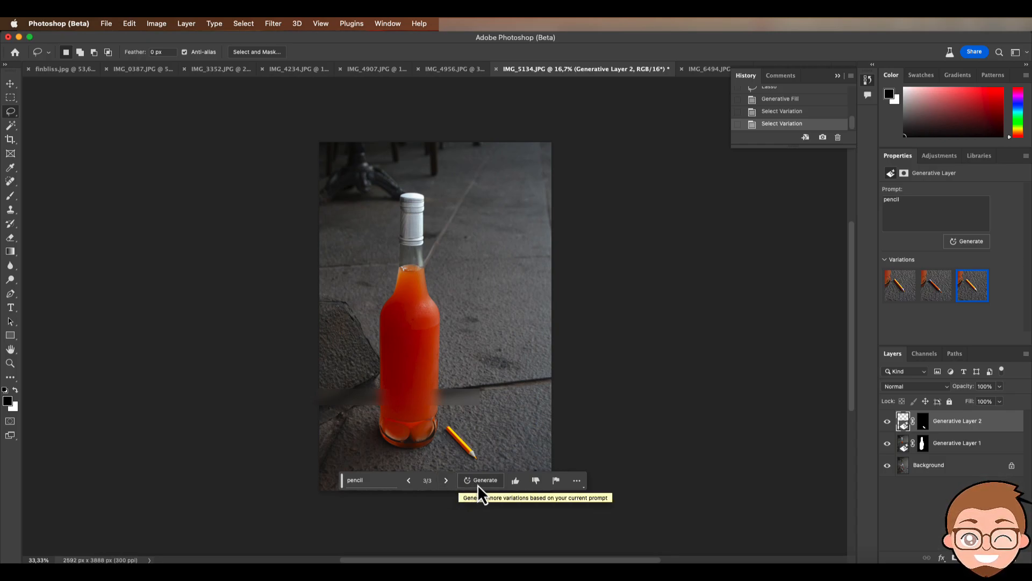
Change the pencil layer's Generative Fill prompt to "eraser" and generate new variations
left_click(376, 482)
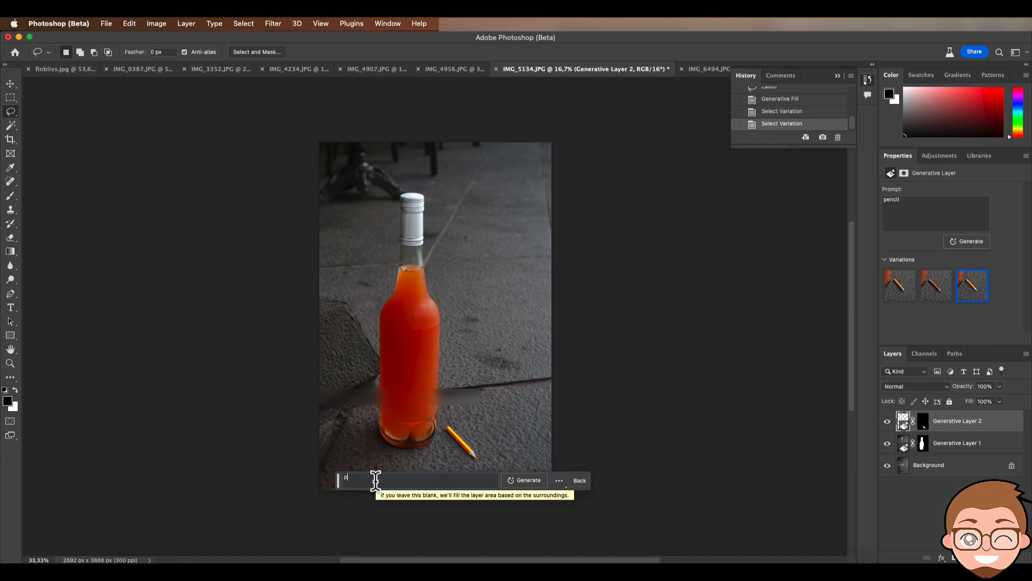
type("eraser")
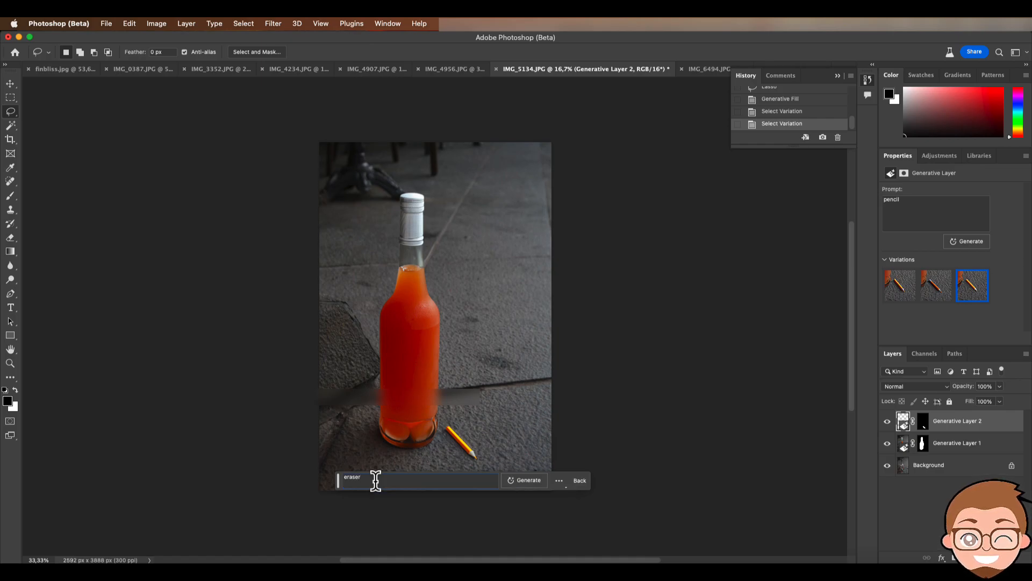
key("Return")
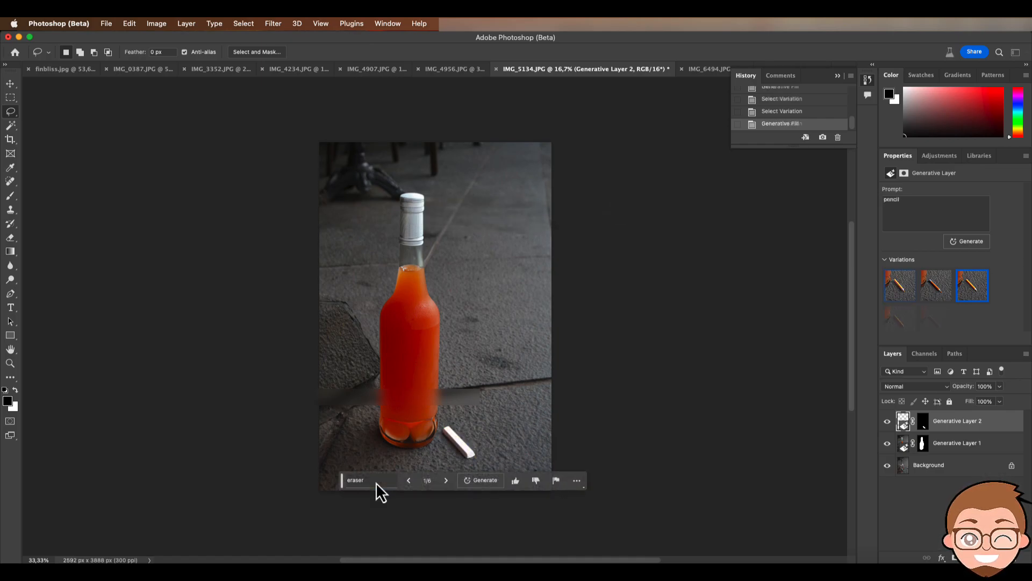
Compare the generated eraser and pencil variations beside the bottle
left_click(446, 481)
left_click(446, 480)
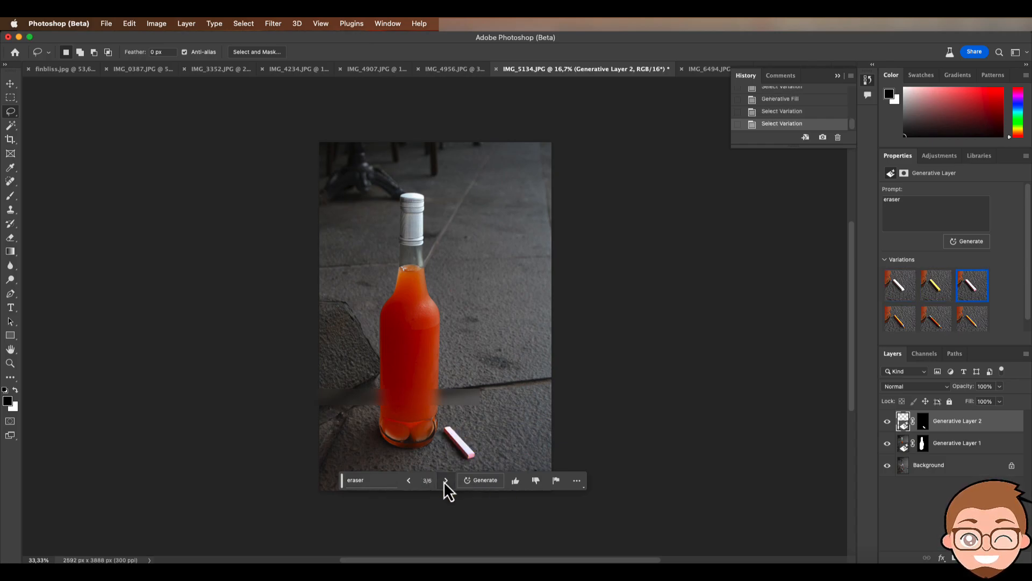
left_click(445, 481)
left_click(446, 480)
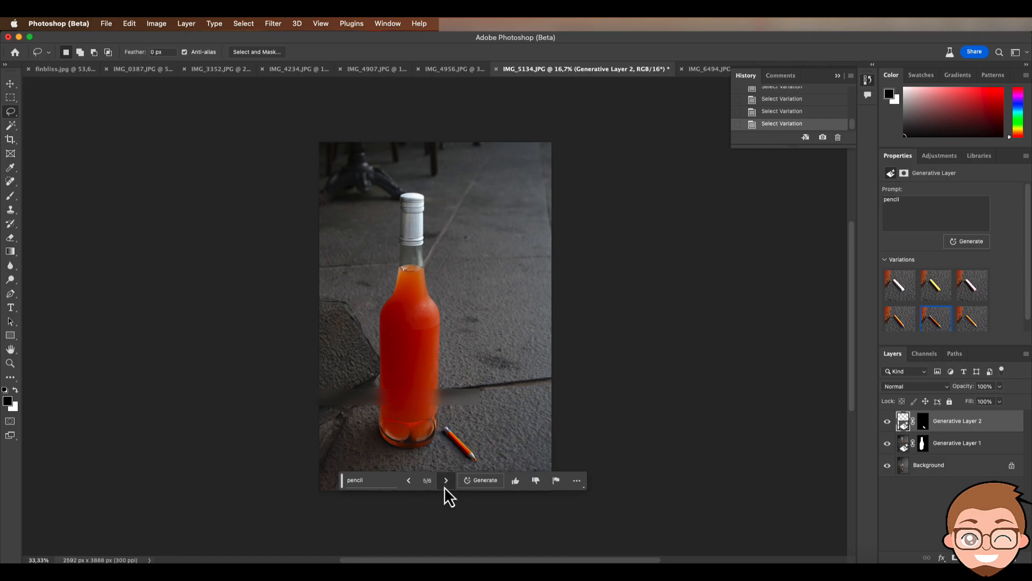
left_click(446, 481)
left_click(408, 487)
left_click(409, 487)
left_click(409, 487)
left_click(445, 486)
left_click(446, 486)
left_click(445, 486)
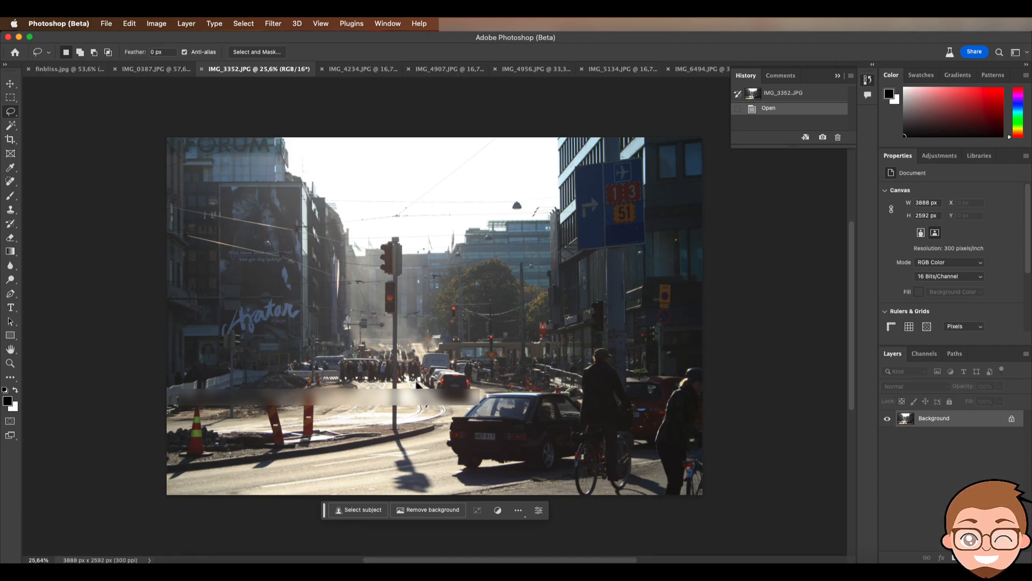
Outline the large building billboard in IMG_3352.JPG with the Polygonal Lasso and run Generative Fill on it with a blank prompt
left_click_drag(18, 117, 44, 125)
left_click(299, 344)
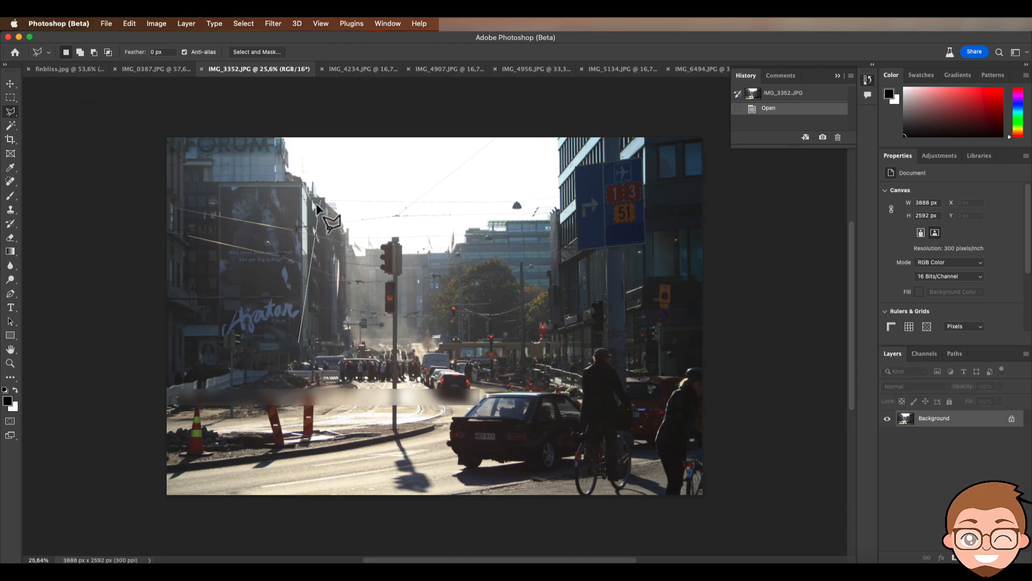
left_click(302, 186)
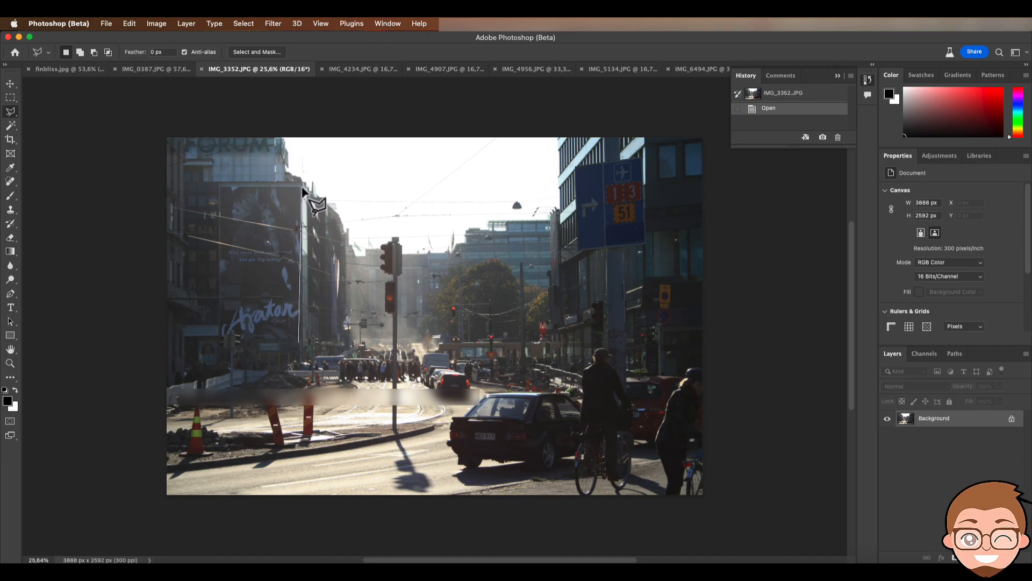
left_click(221, 187)
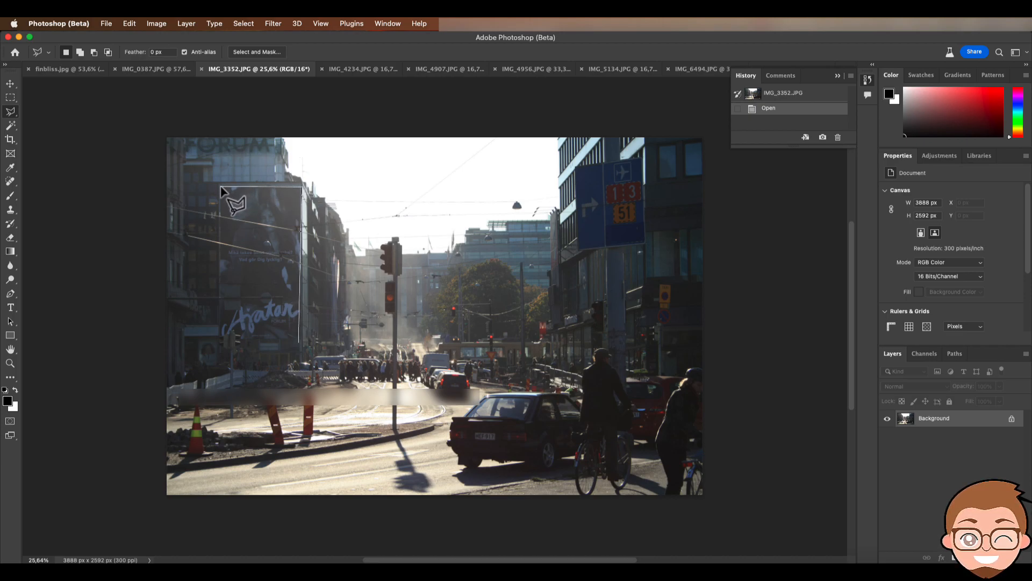
left_click(221, 338)
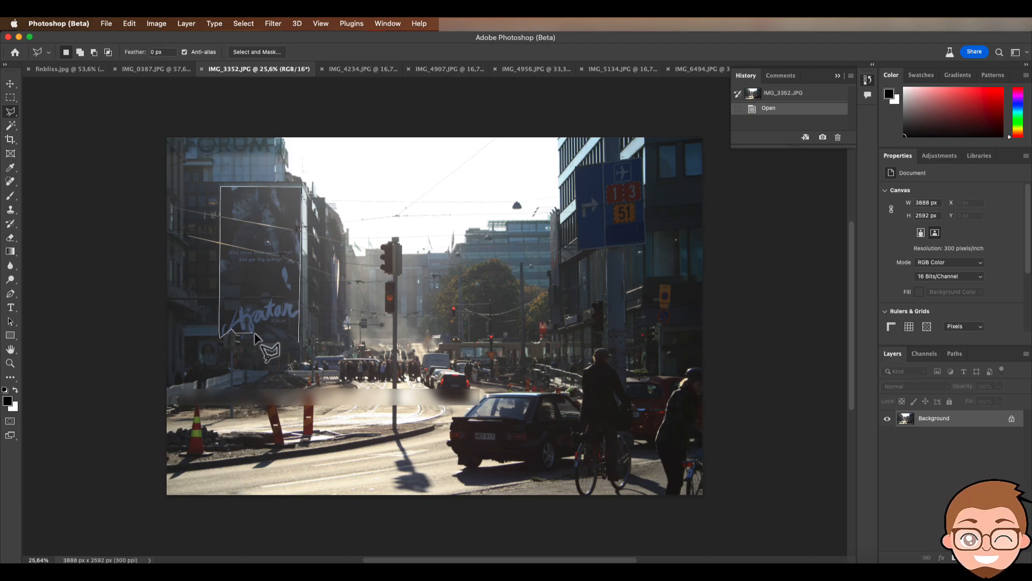
left_click(298, 343)
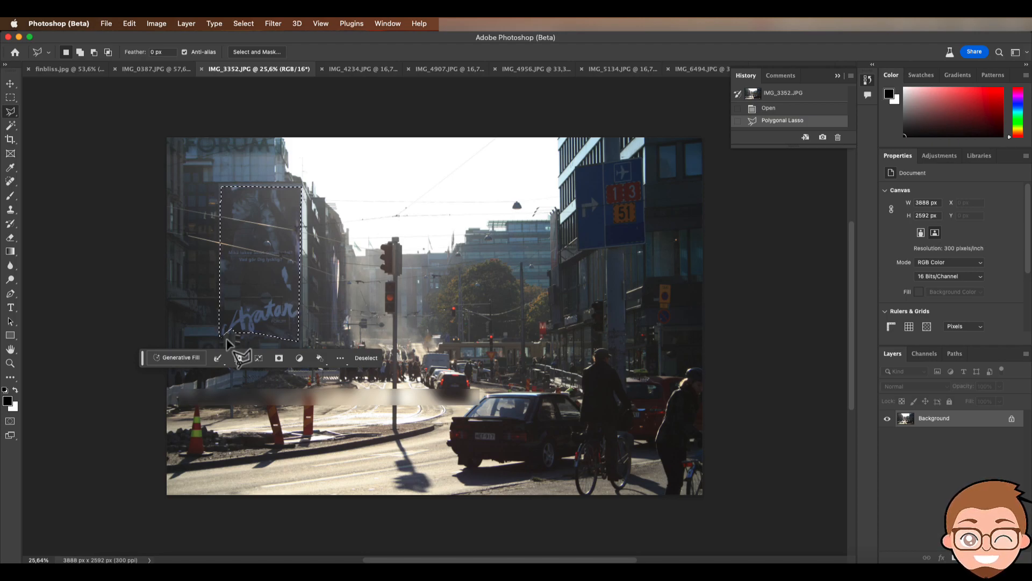
left_click(180, 357)
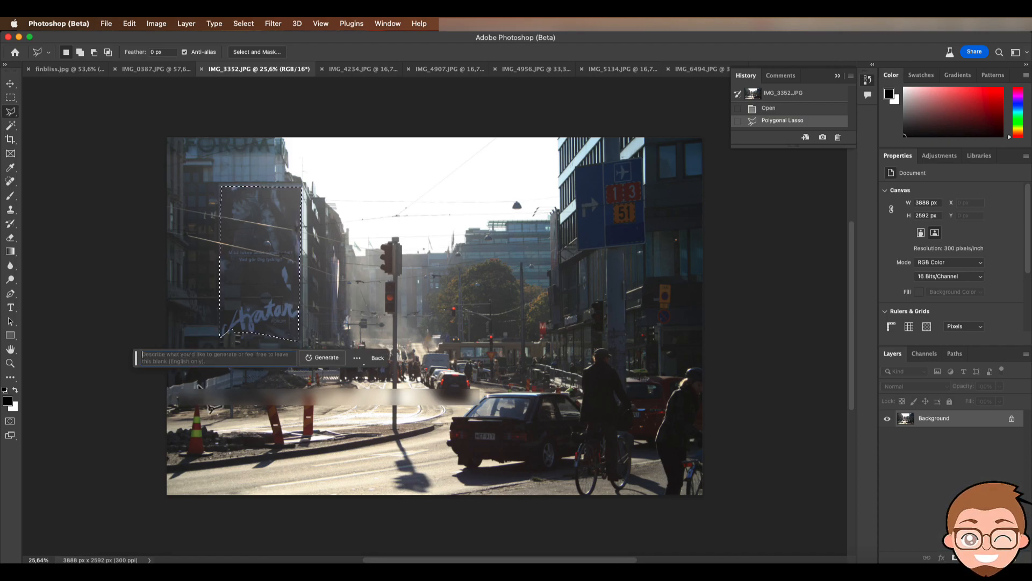
left_click(321, 357)
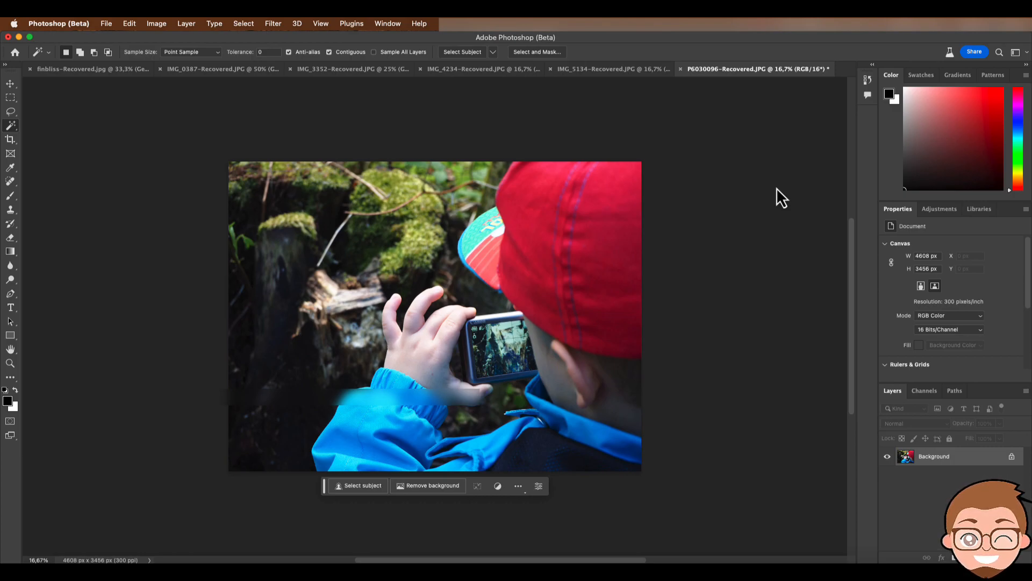
Lasso a small area on the camera display in the boy's photo, fill it using Generative Fill with the prompt "goblin", and browse the variations
left_click(10, 112)
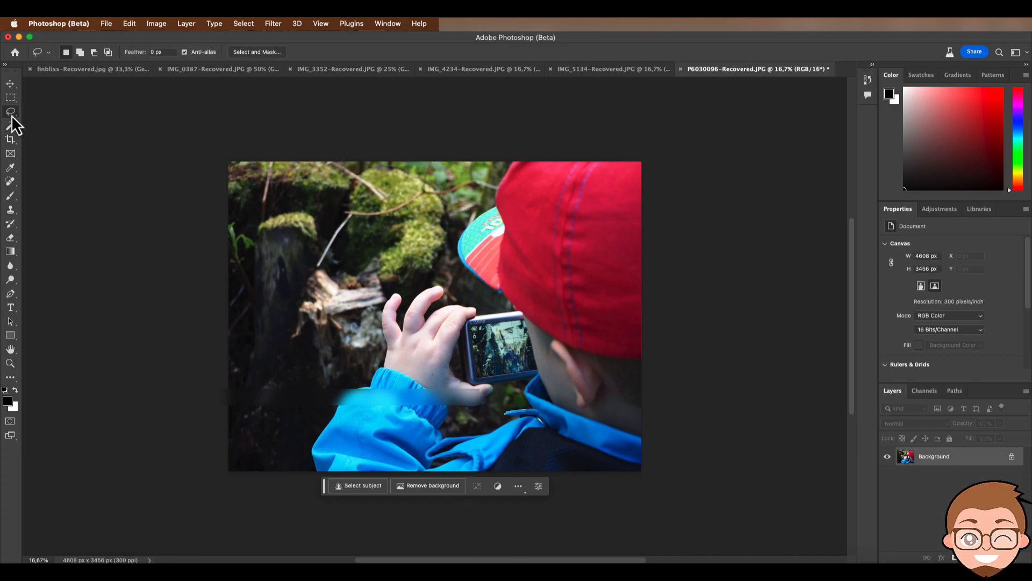
mouse_move(504, 333)
left_mouse_down()
mouse_move(492, 329)
mouse_move(488, 358)
mouse_move(519, 362)
mouse_move(530, 348)
mouse_move(516, 347)
left_mouse_up()
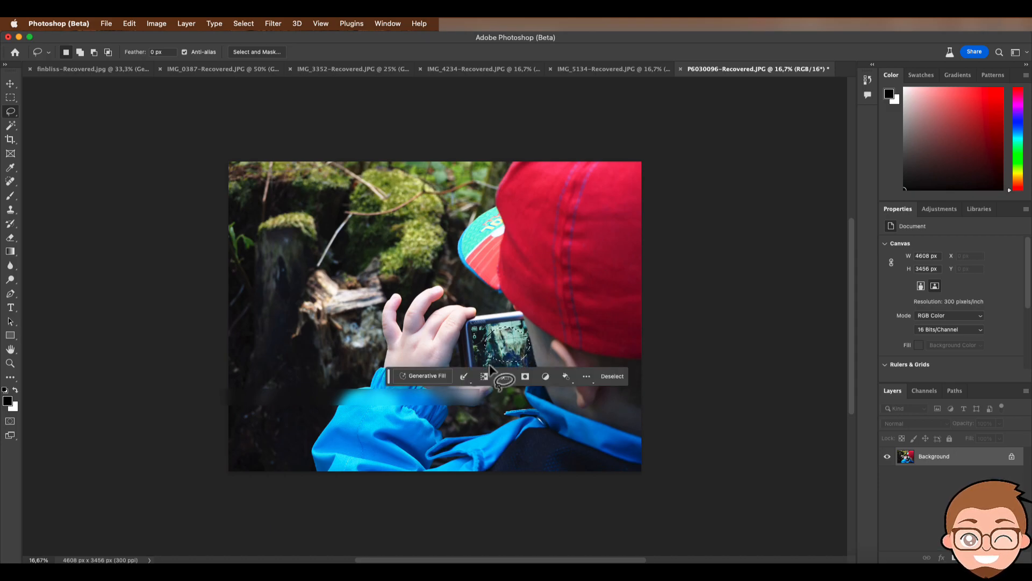
left_click(424, 376)
type("goblin")
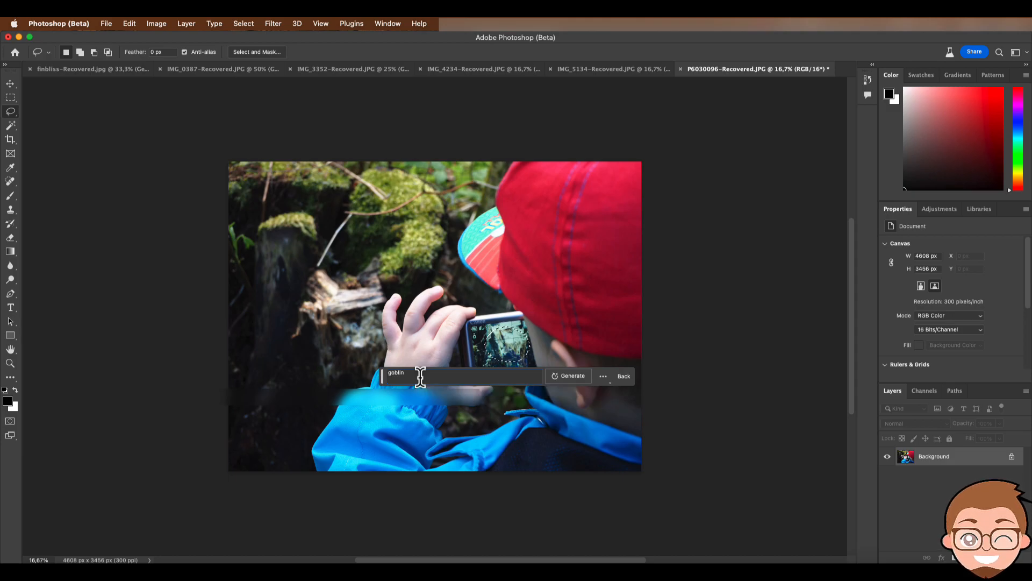
key("Return")
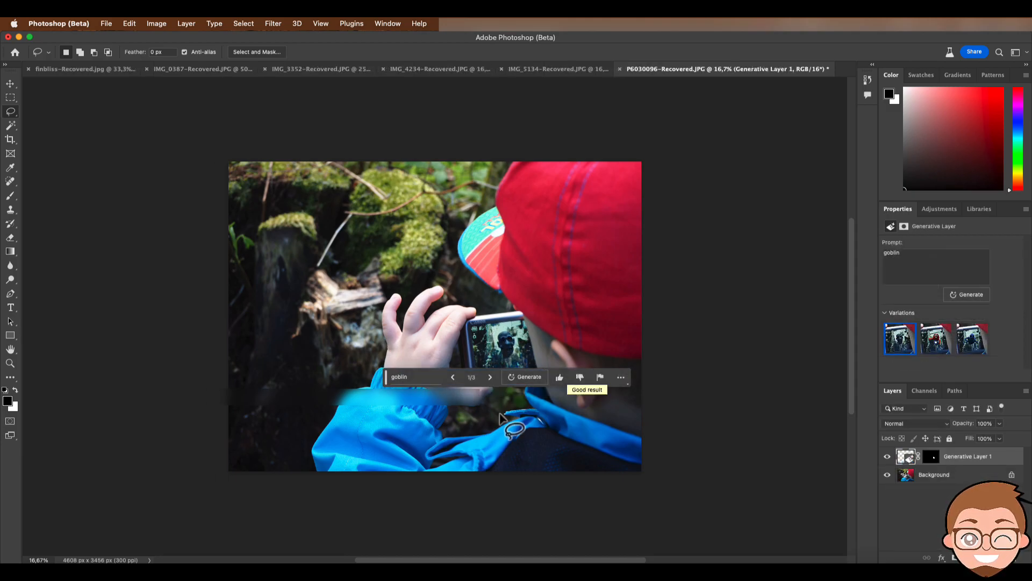
left_click(490, 378)
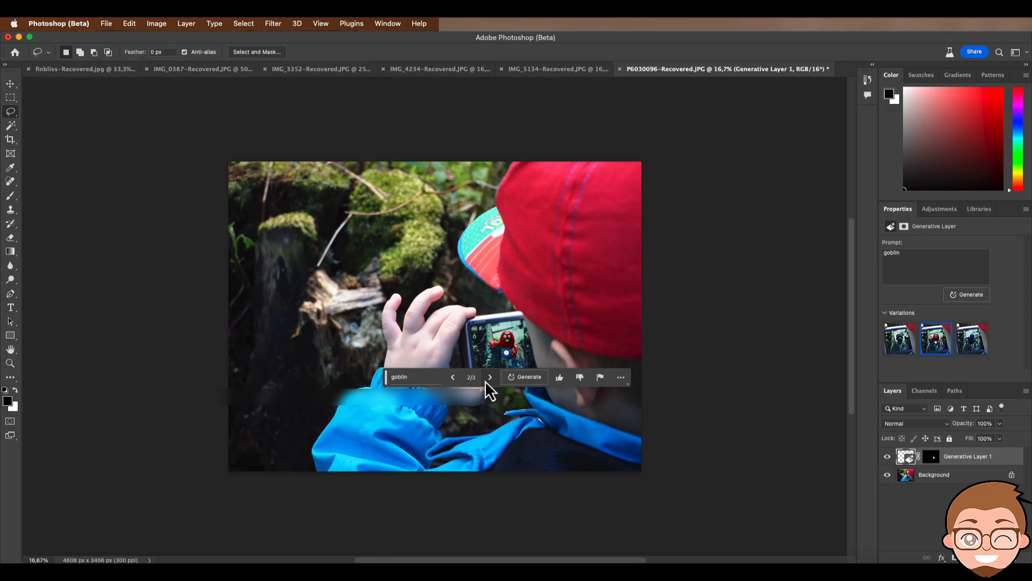
left_click(487, 380)
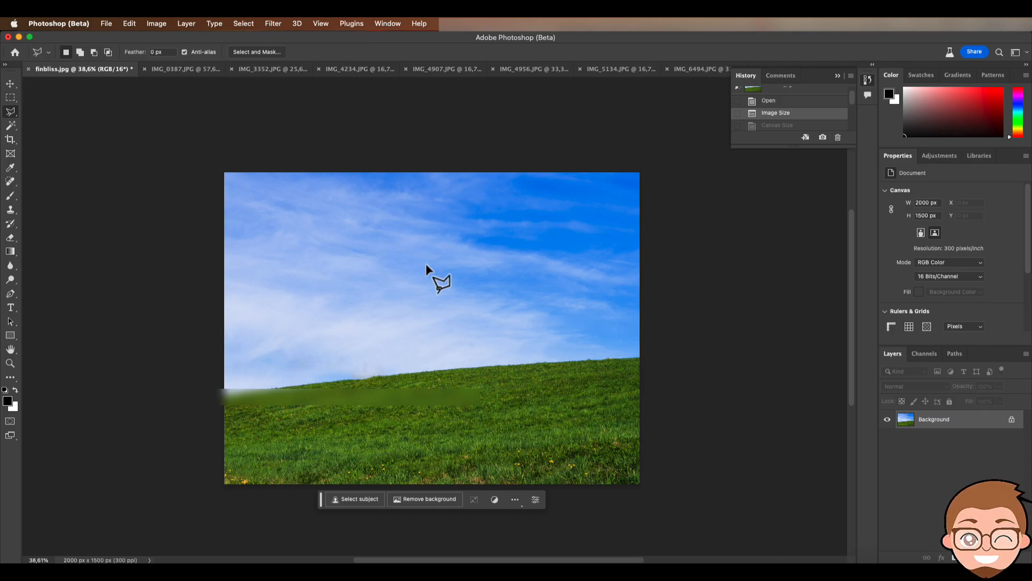
Set the canvas width of finbliss.jpg to 3000 pixels, keeping the centre anchor
left_click(156, 25)
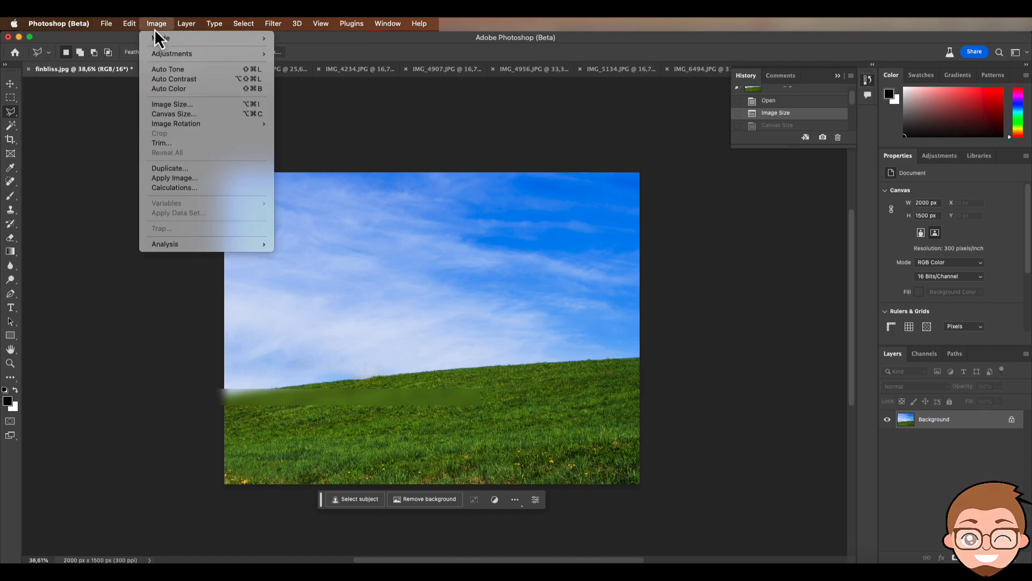
left_click(163, 115)
type("3000")
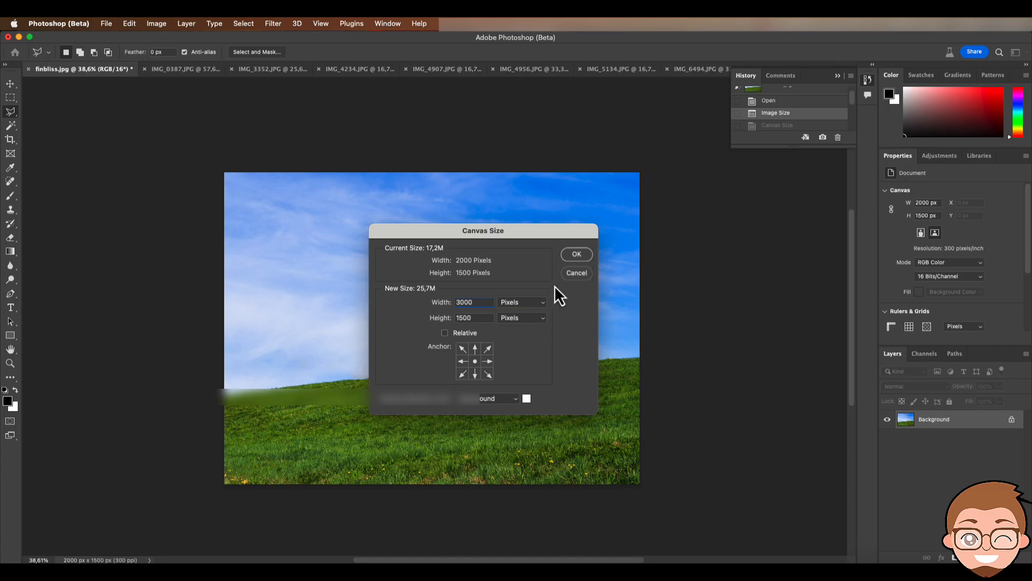
left_click(576, 255)
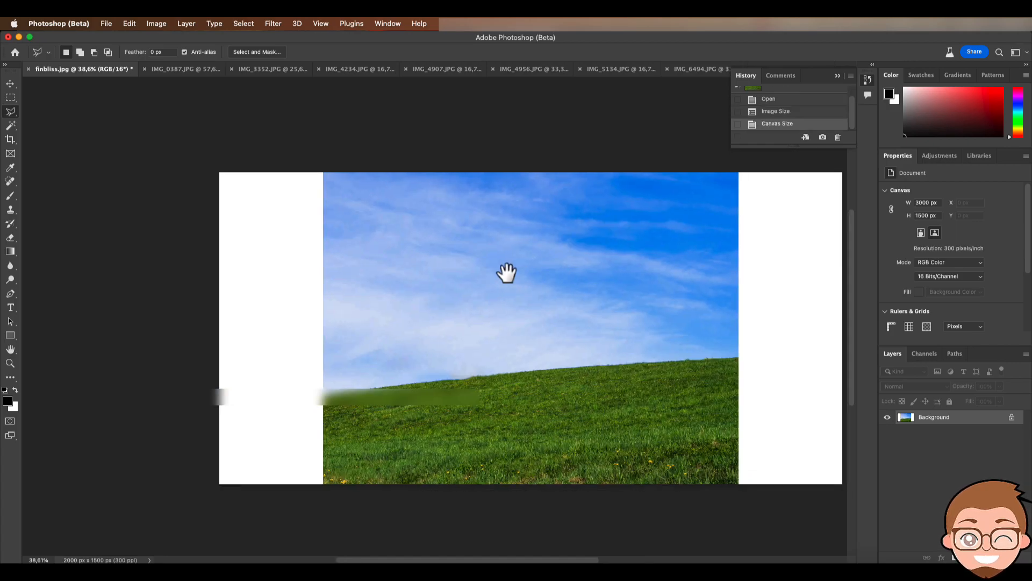
Select both white strips beside the grassy hill photo with the Magic Wand
left_click_drag(516, 273, 425, 263)
left_click(10, 126)
left_click(176, 250)
left_click(726, 286, "shift")
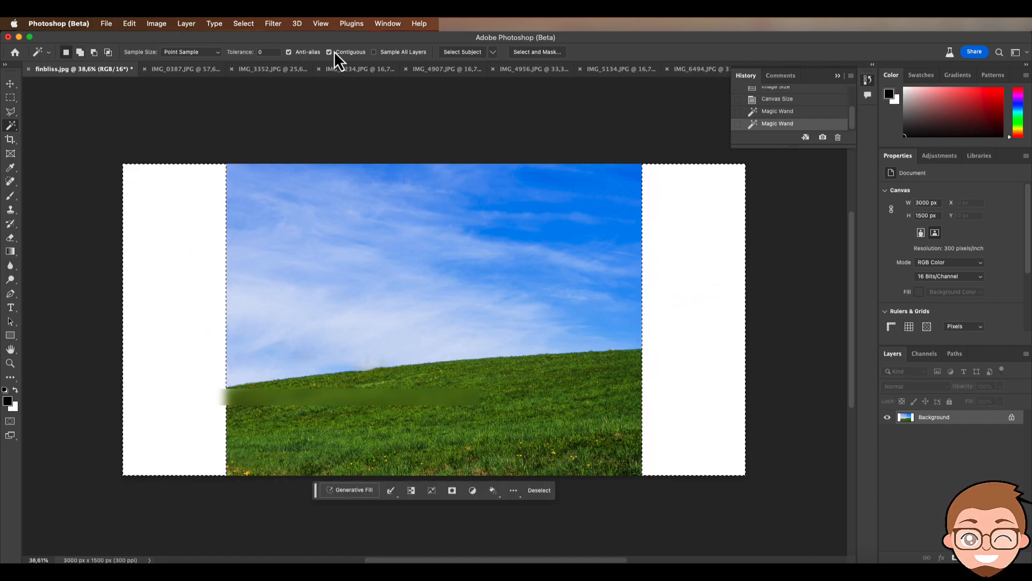
Expand the selection of the white strips by 10 pixels and run Generative Fill on it with a blank prompt
left_click(245, 24)
mouse_move(256, 181)
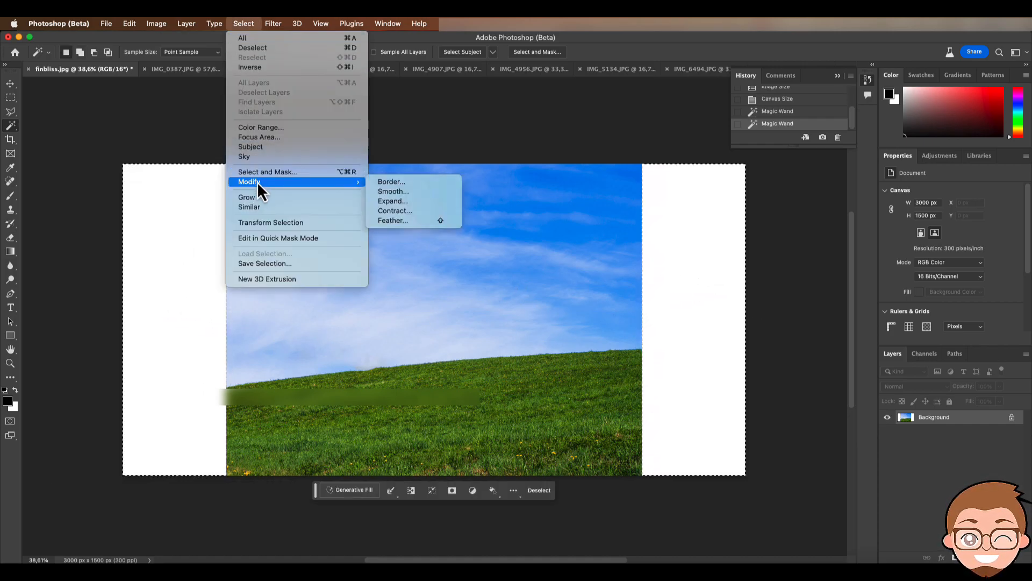
left_click(408, 201)
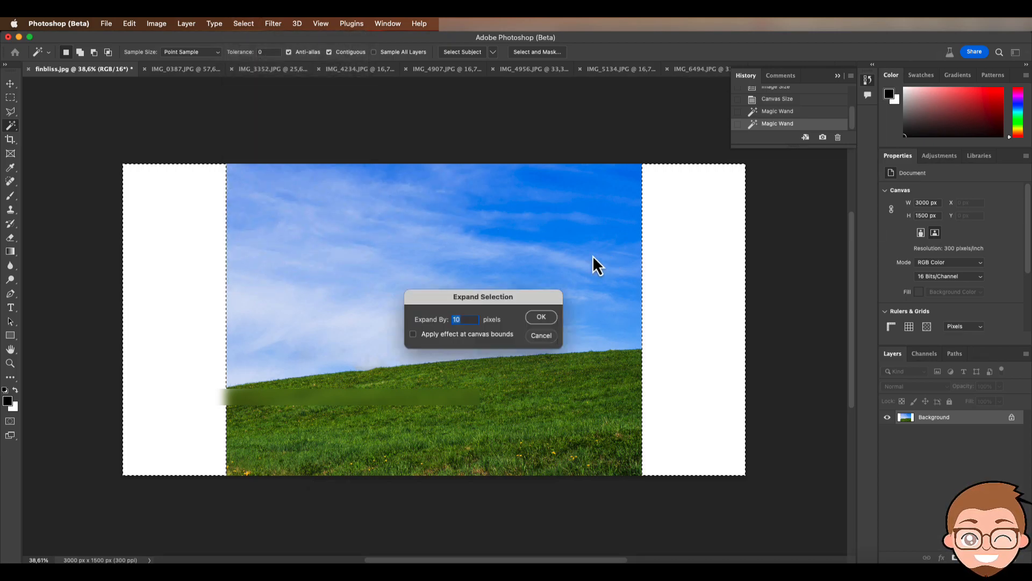
left_click(540, 317)
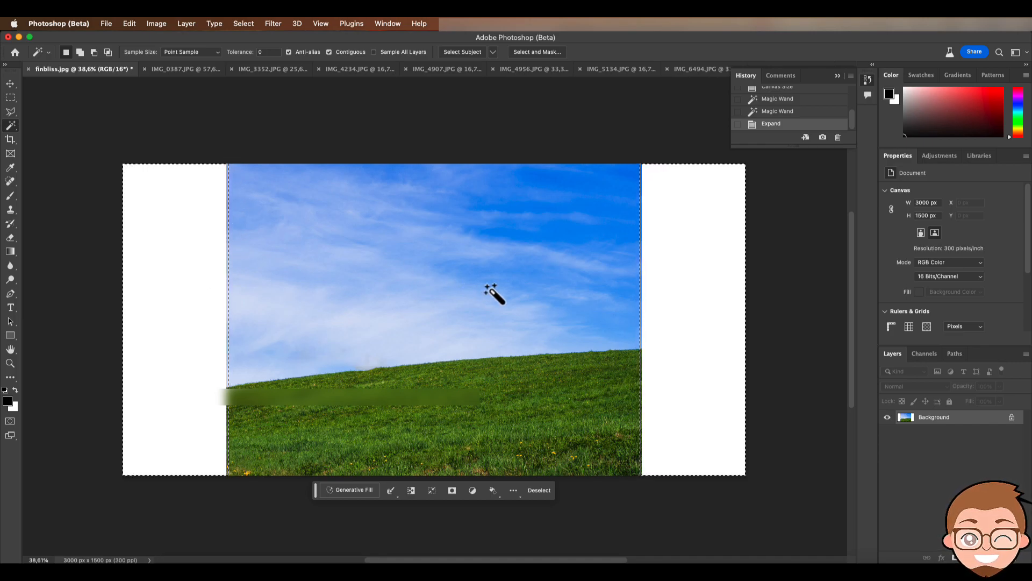
left_click(344, 493)
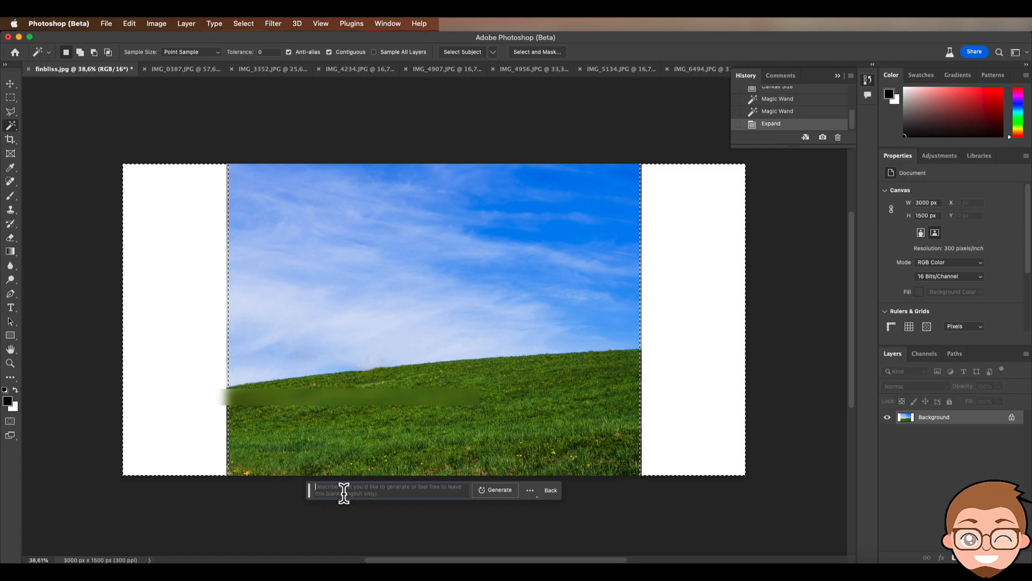
left_click(494, 493)
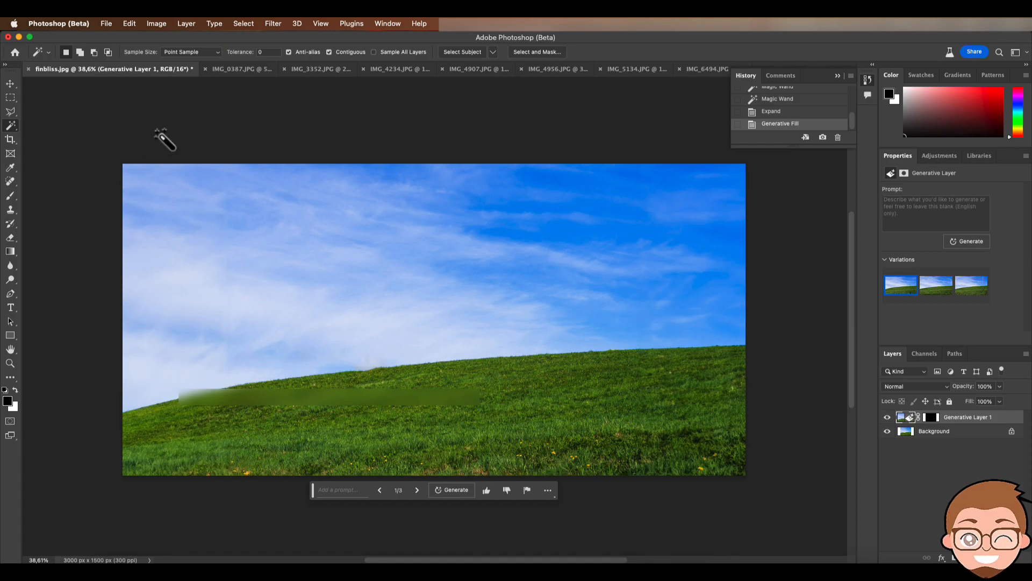
Switch to IMG_0387.JPG and fill the selected white border around the black car photo using Generative Fill with a blank prompt
left_click(226, 69)
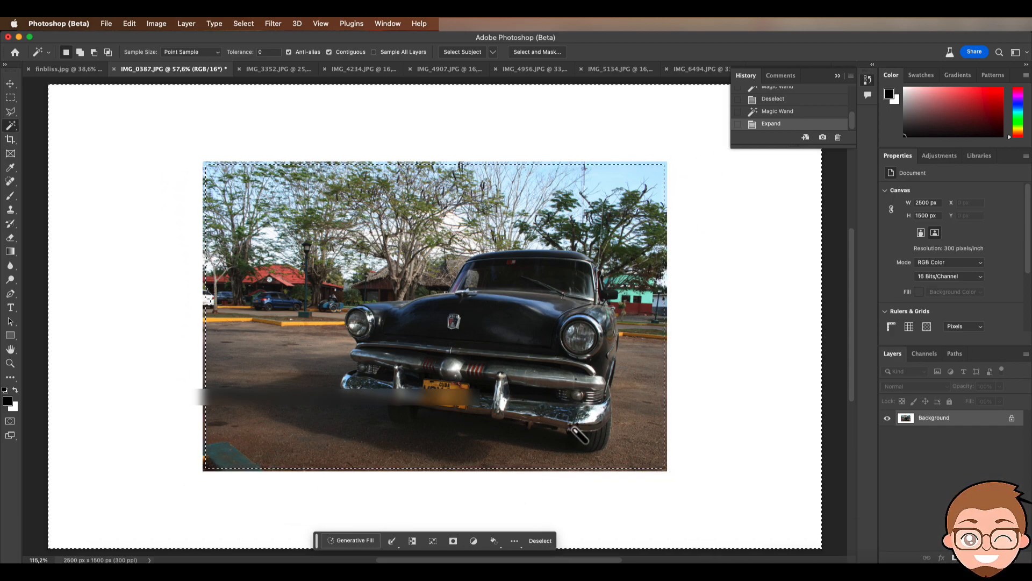
left_click(343, 543)
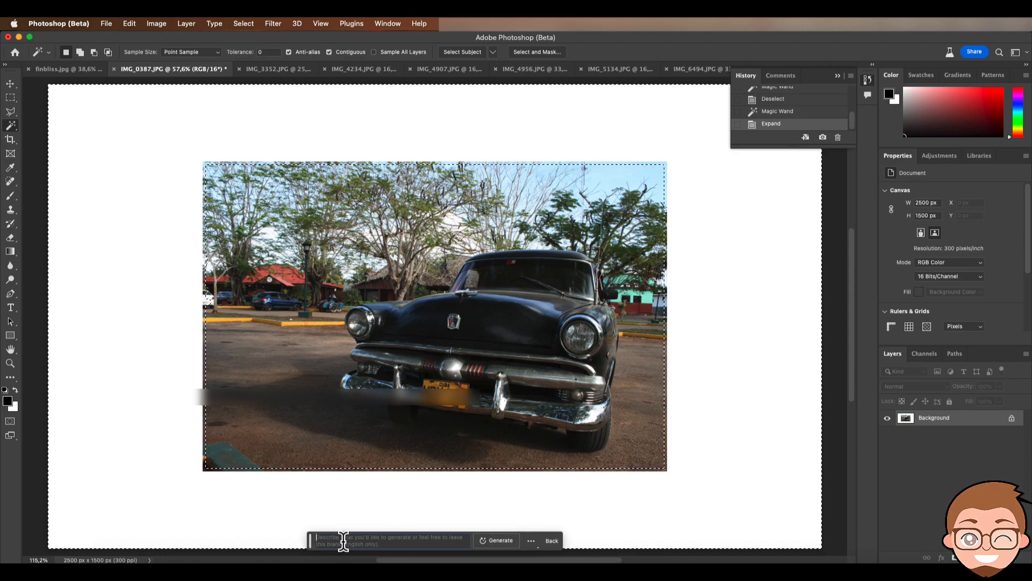
left_click(494, 540)
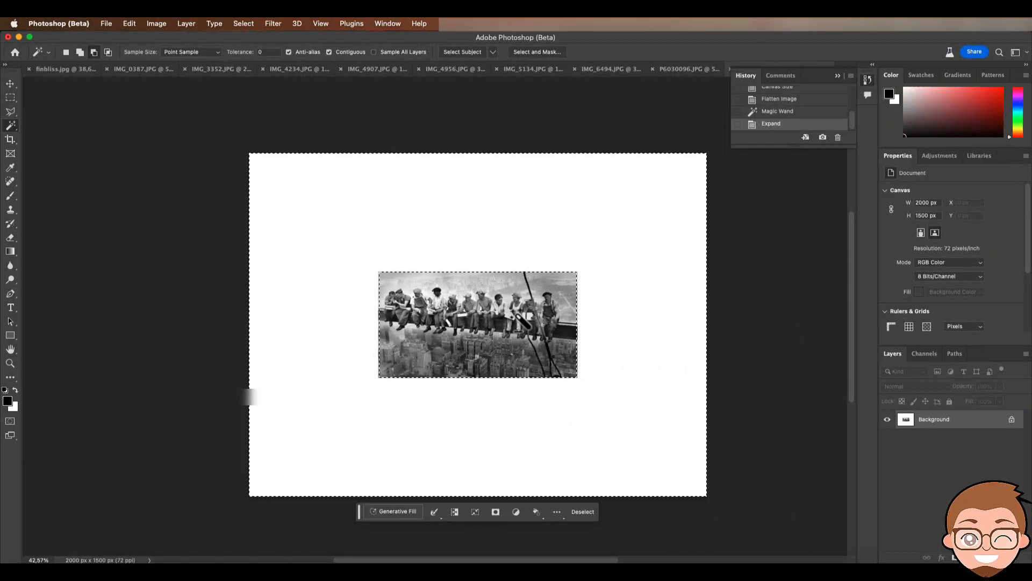
Fill the selected white area around the workers-on-a-beam photo using Generative Fill with a blank prompt, and inspect the result up close
scroll(501, 318, "up", 3)
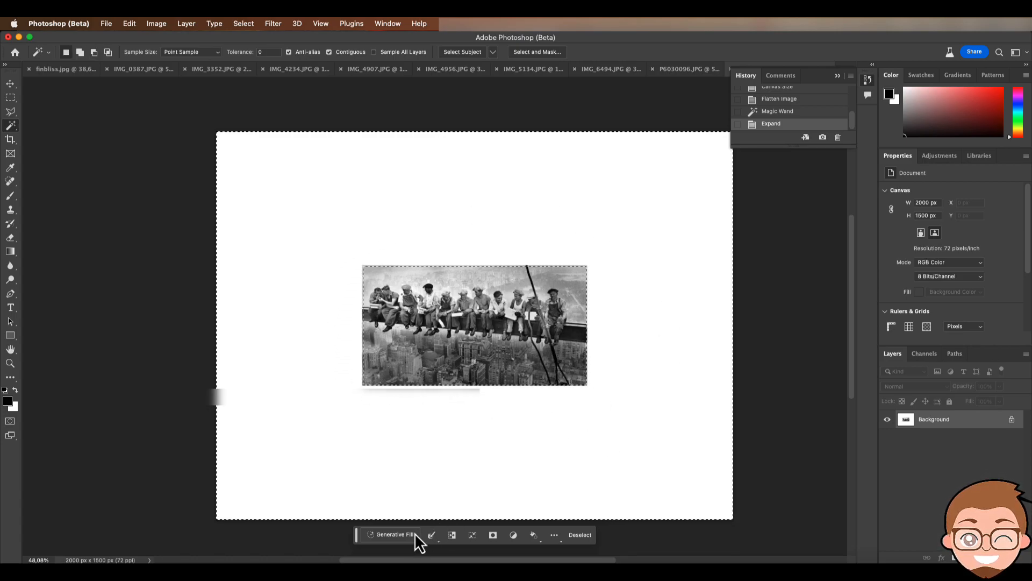
left_click(398, 535)
left_click(537, 535)
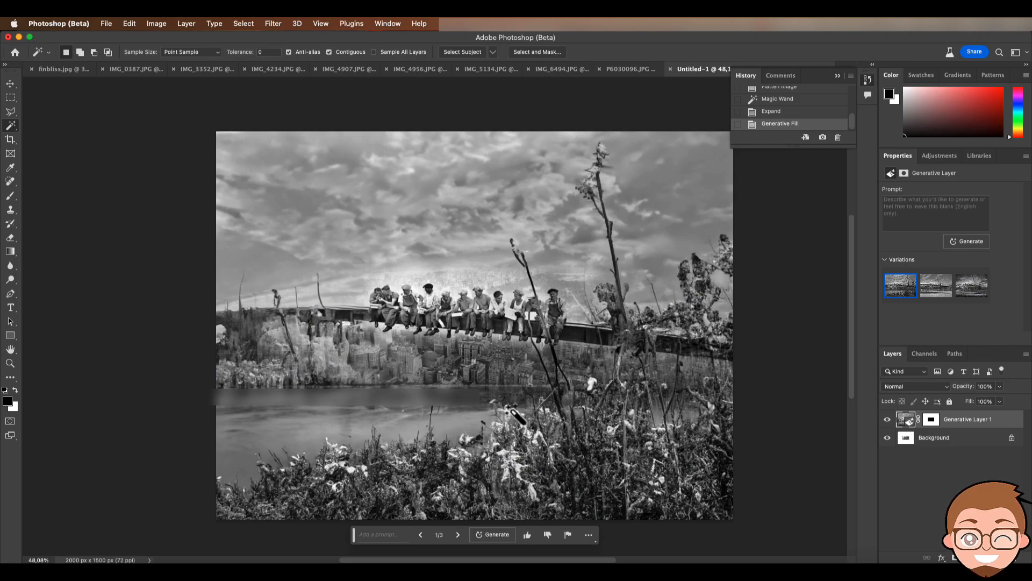
scroll(471, 317, "up", 5)
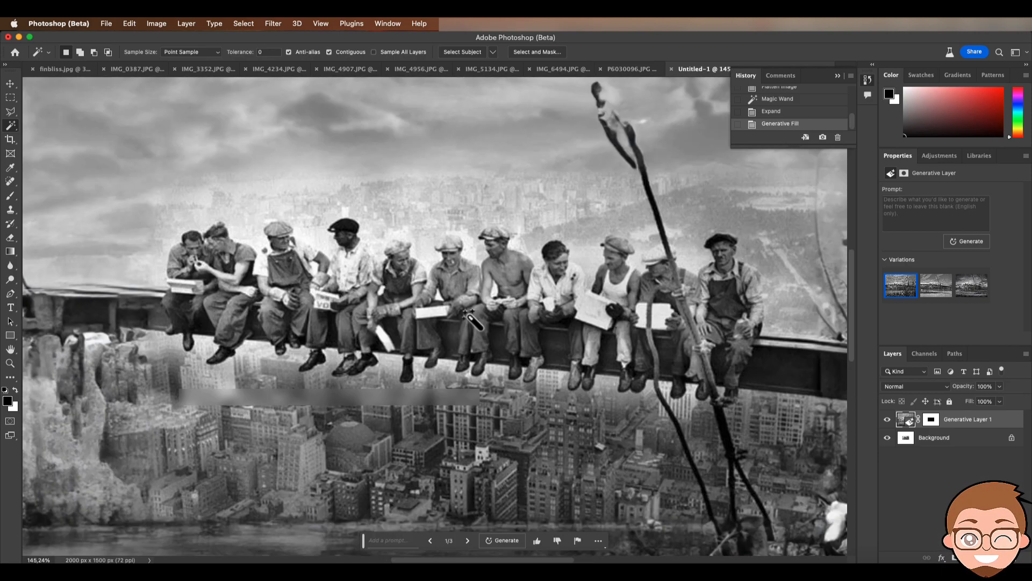
scroll(468, 315, "down", 4)
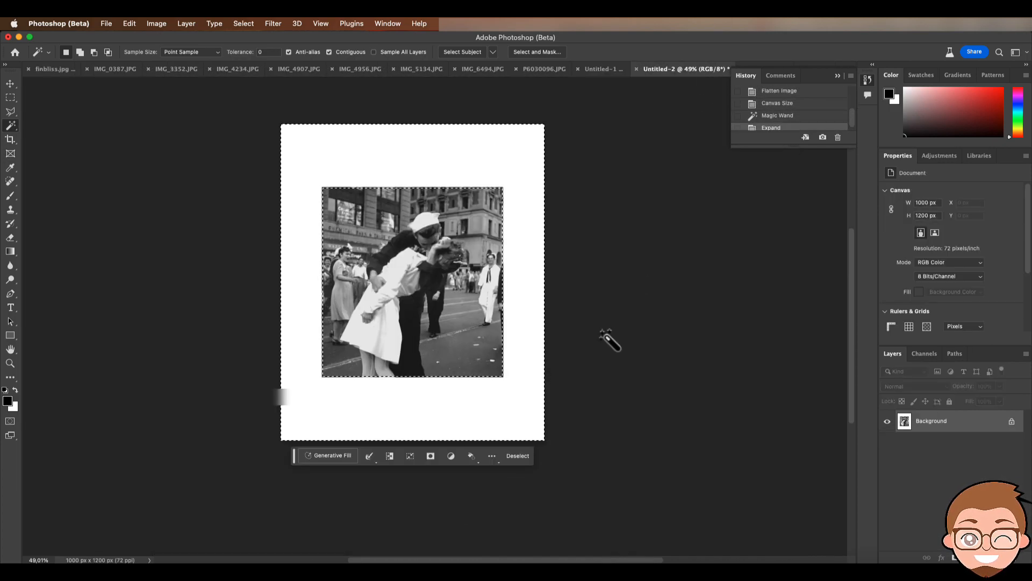
Fill the selected white border around the kissing couple photo using Generative Fill with a blank prompt
left_click(332, 456)
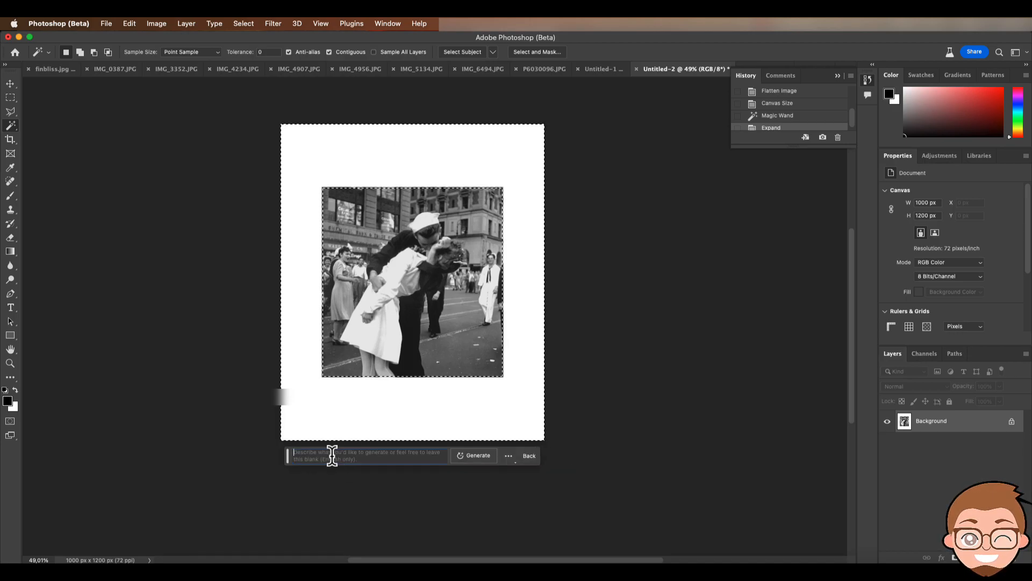
left_click(487, 456)
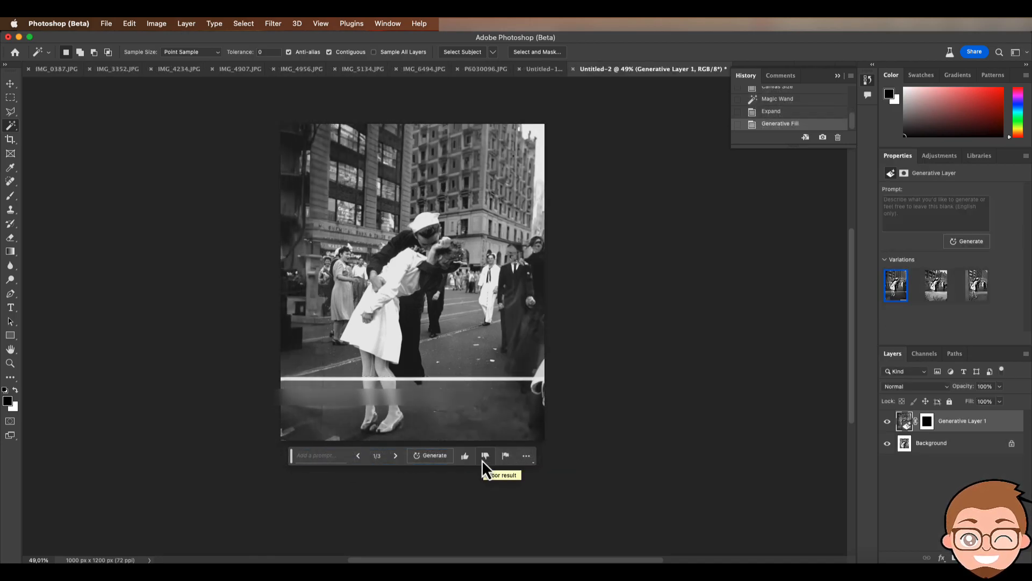
Select the white horizontal line and the thin vertical line near the couple's feet with Rectangular Marquees and run Generative Fill with a blank prompt
scroll(437, 411, "up", 5)
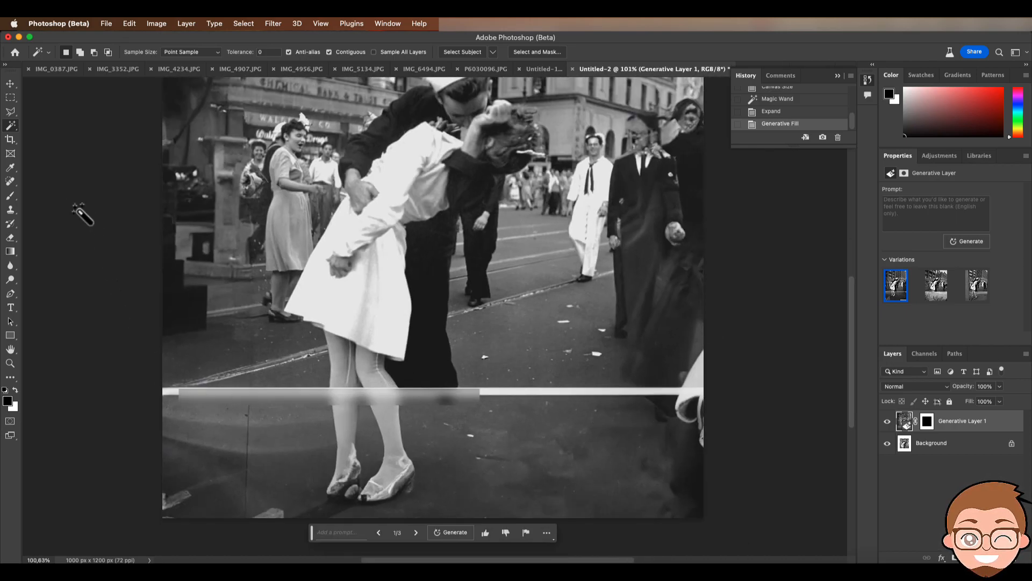
left_click(10, 97)
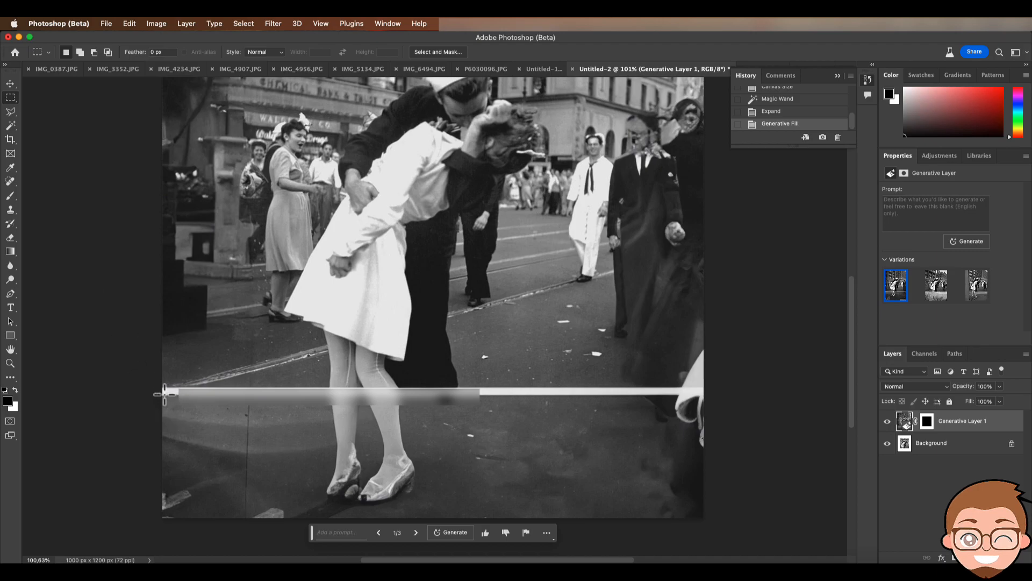
left_click_drag(156, 380, 717, 405)
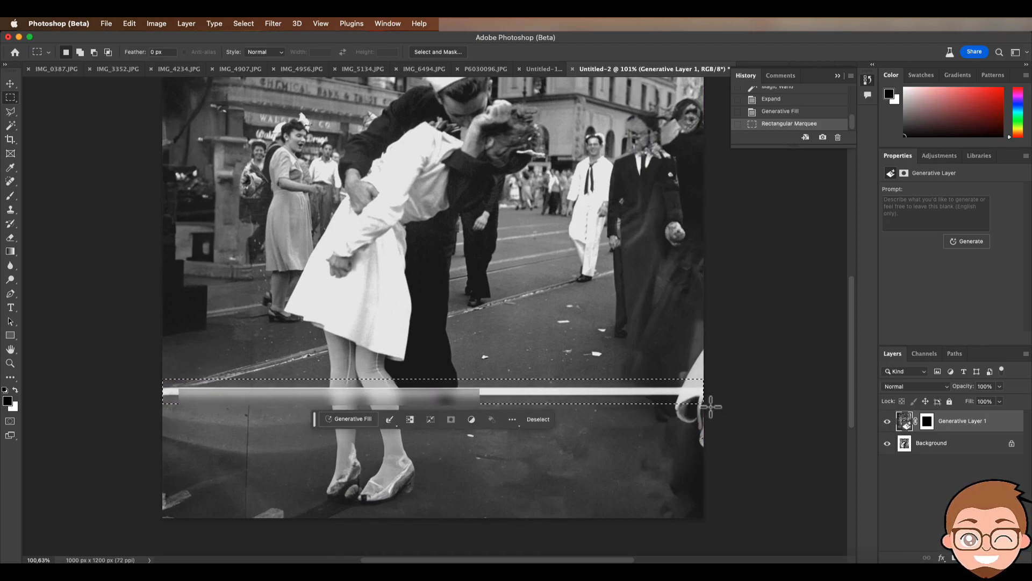
key("shift")
left_click_drag(261, 341, 239, 534)
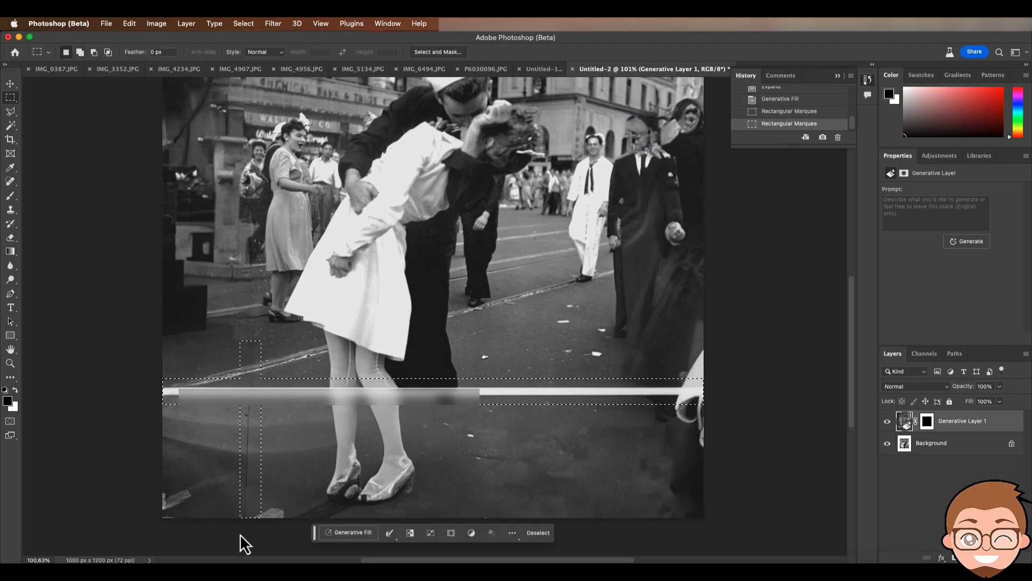
left_click(343, 532)
left_click(499, 531)
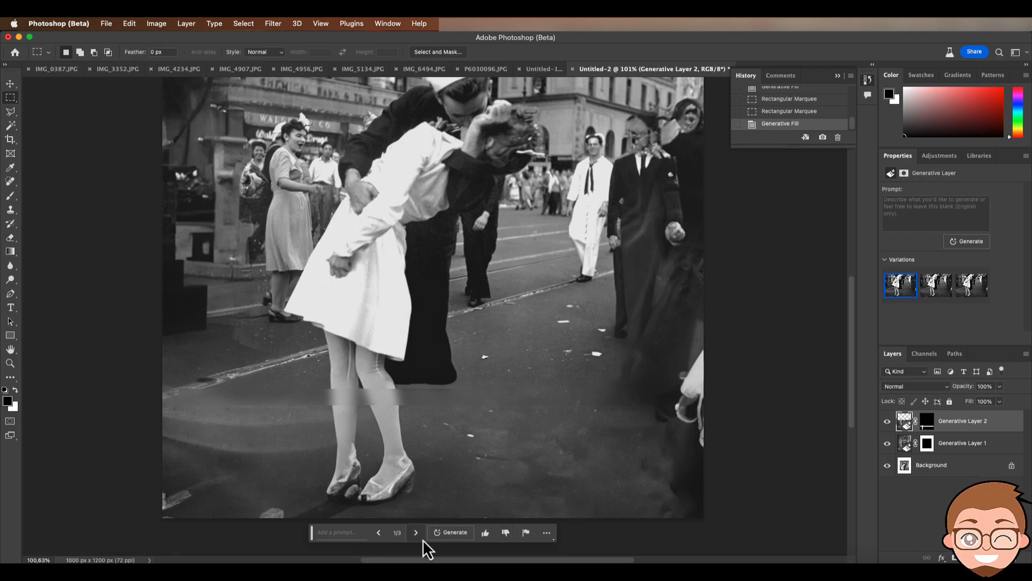
Compare the generated variations of the repaired line areas in the kissing couple photo
left_click(419, 538)
left_click(420, 537)
left_click(418, 537)
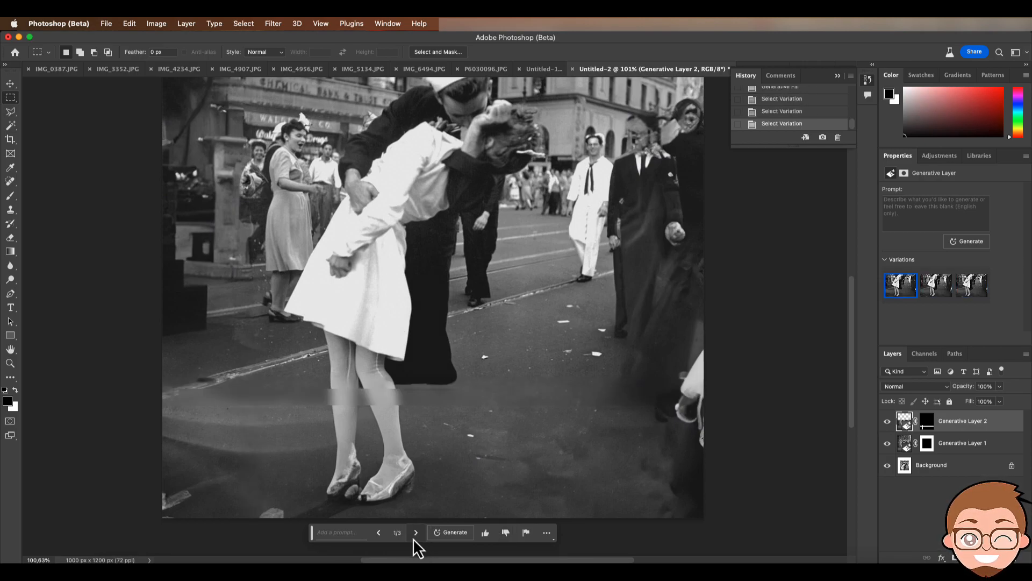
left_click(372, 537)
left_click(373, 537)
left_click(373, 537)
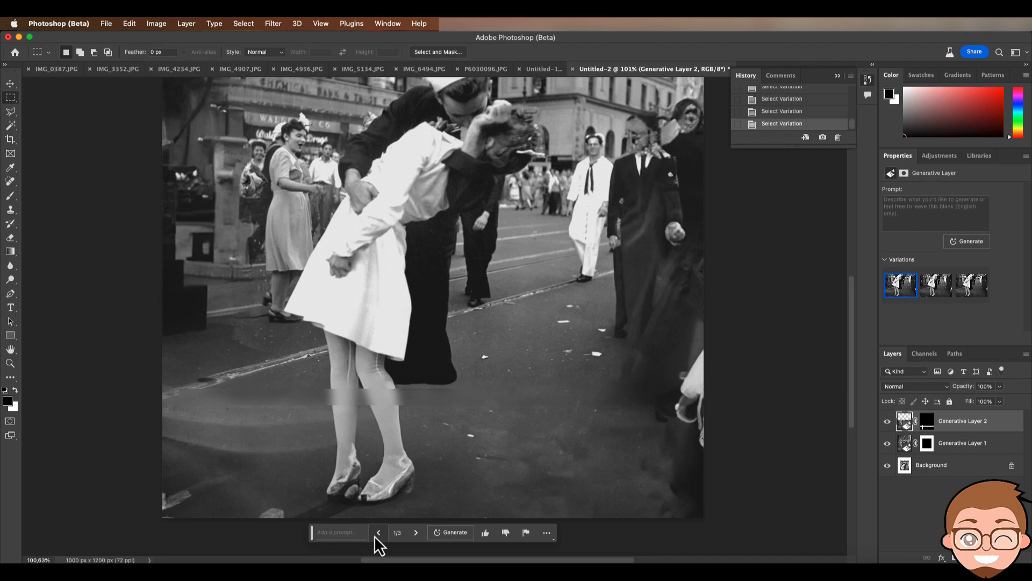
scroll(491, 341, "up", 4)
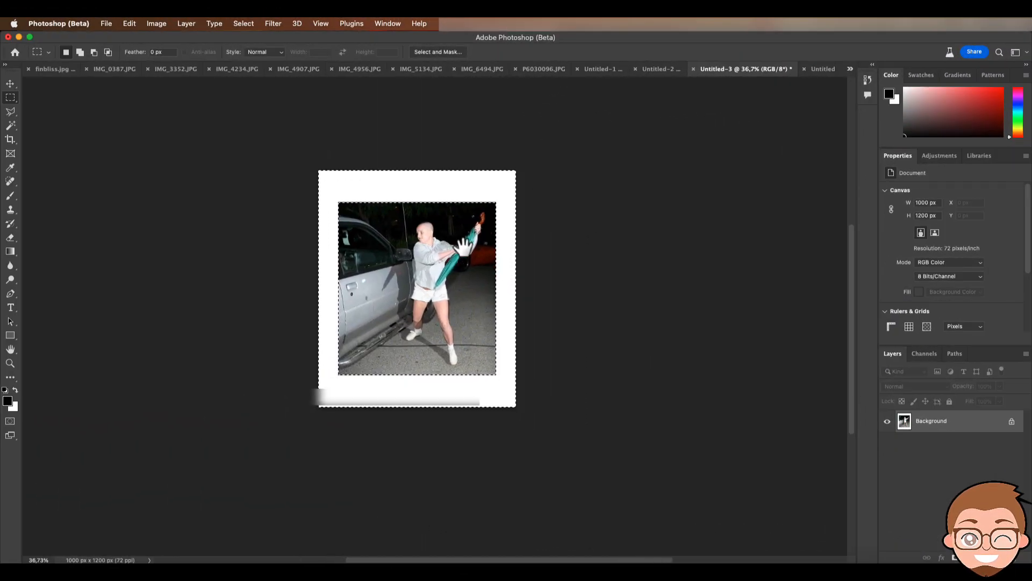
Fill the selected white border around the Untitled-3 umbrella photo using Generative Fill with a blank prompt, and show the second variation
scroll(464, 248, "up", 5)
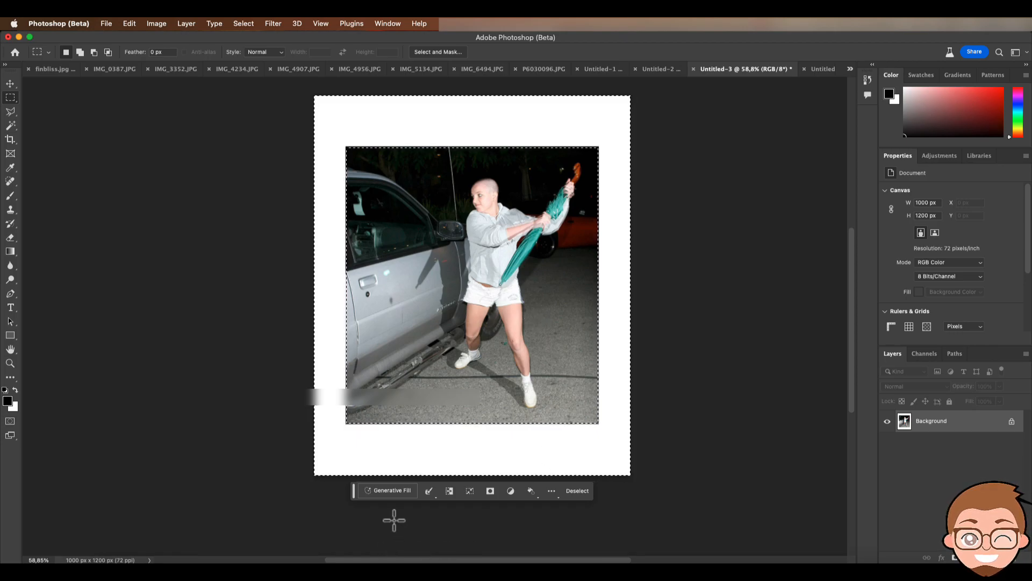
left_click(397, 491)
left_click(540, 496)
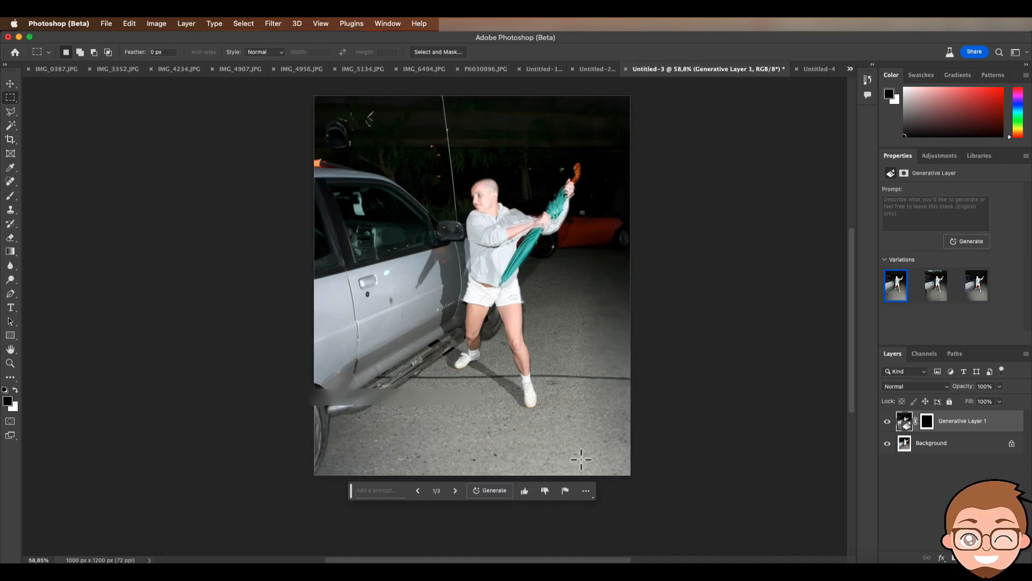
left_click(455, 491)
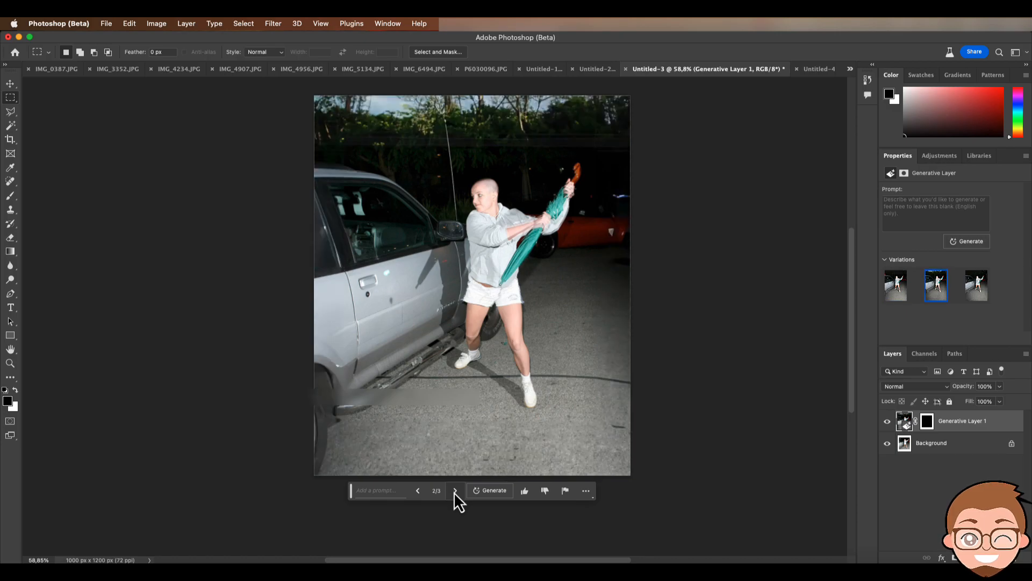
Compare the three generated variations of the extended umbrella photo in Untitled-3
left_click(455, 491)
left_click(419, 491)
left_click(419, 491)
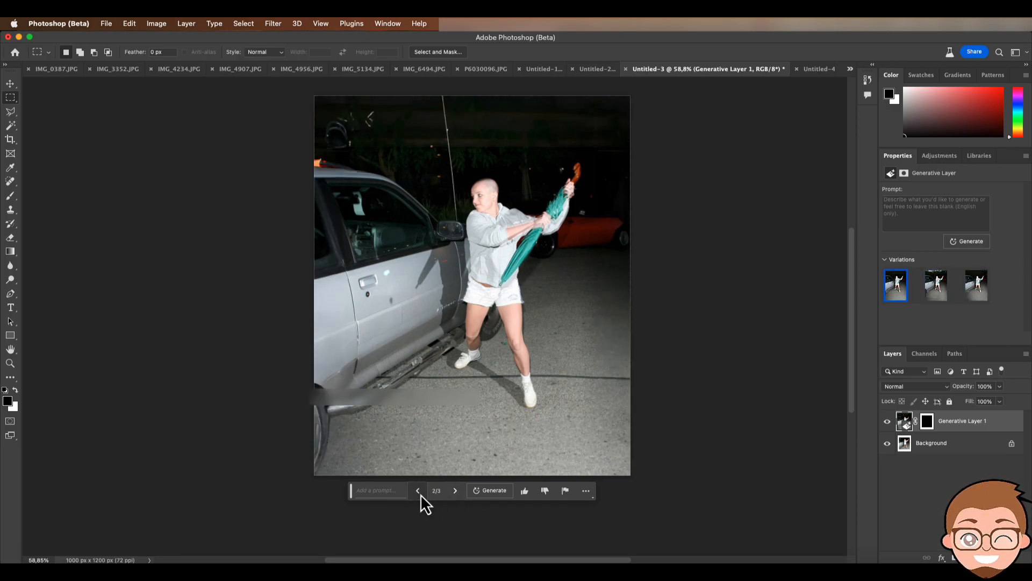
left_click(454, 494)
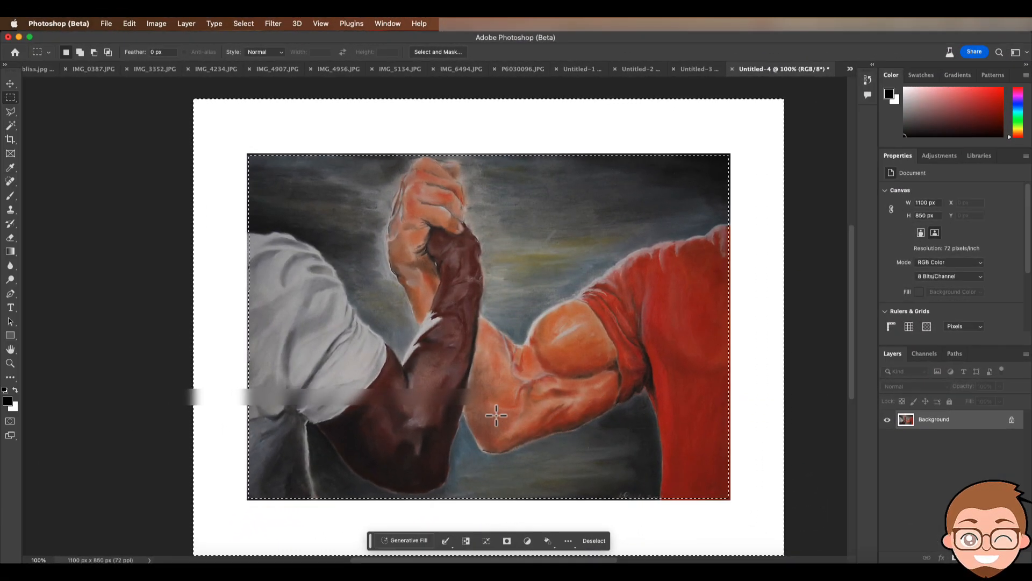
Fill the selected white border around the clasped-arms painting in Untitled-4 using Generative Fill with a blank prompt, and browse its variations
left_click_drag(493, 405, 476, 392)
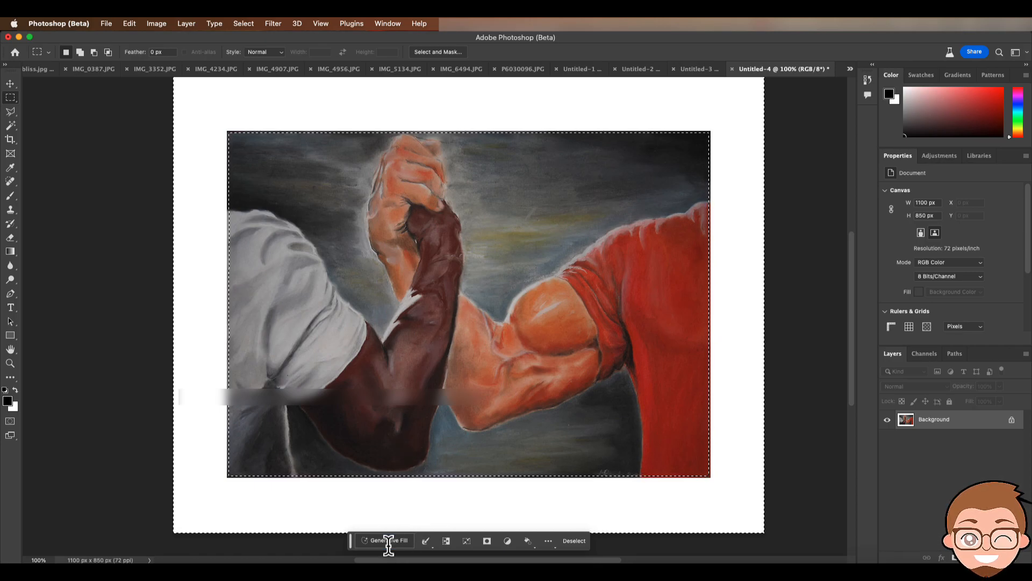
left_click(388, 541)
left_click(540, 536)
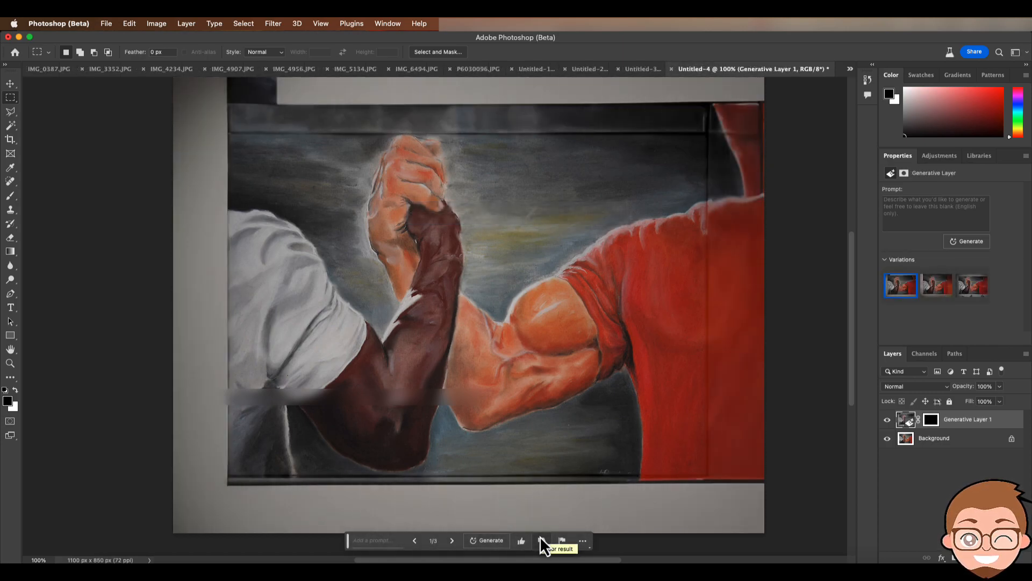
left_click_drag(477, 361, 468, 368)
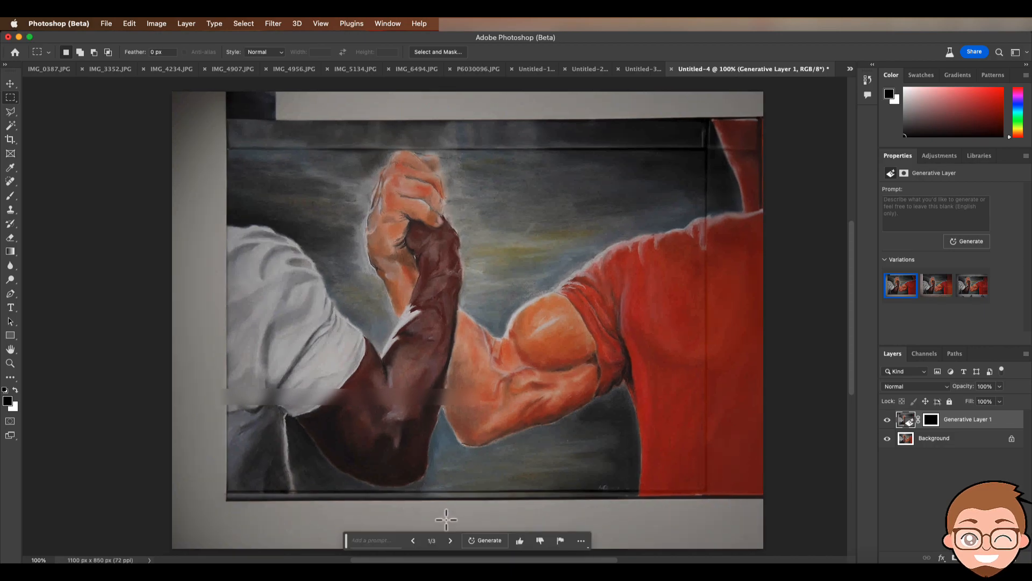
left_click(451, 541)
left_click(451, 541)
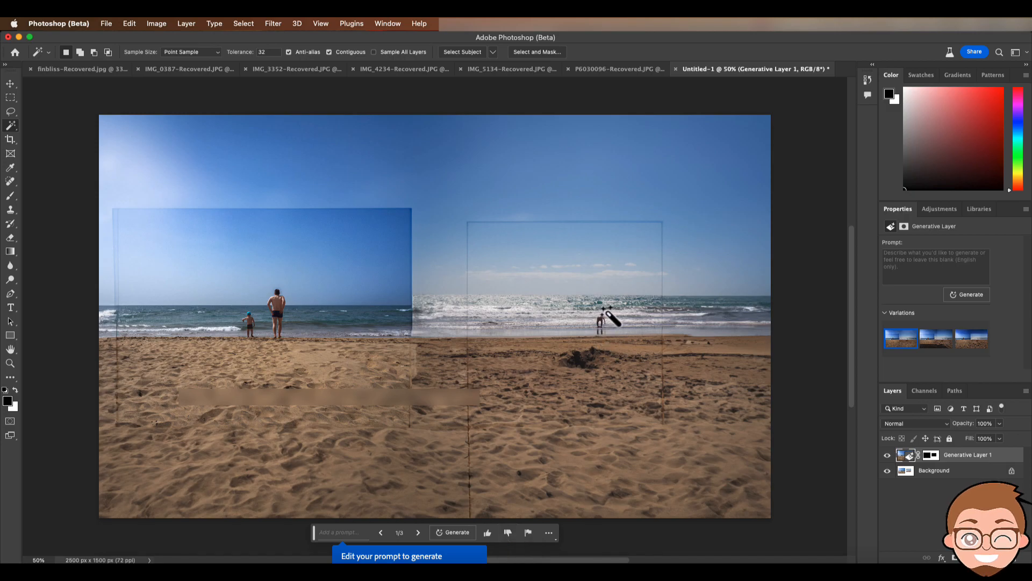
Compare the three generated variations of the combined beach photos in Untitled-1, returning to the first one
left_click(418, 539)
left_click(417, 540)
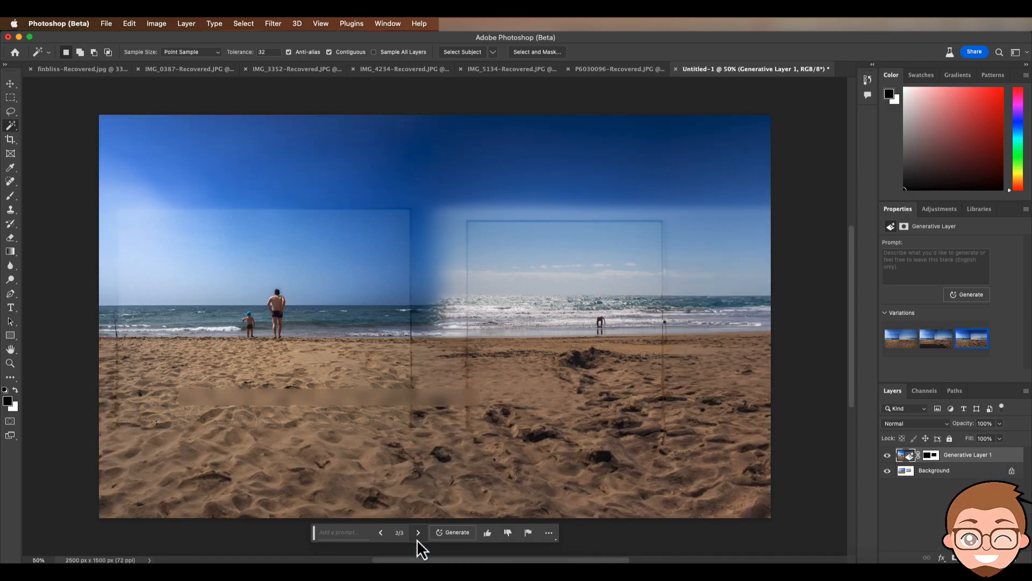
left_click(417, 540)
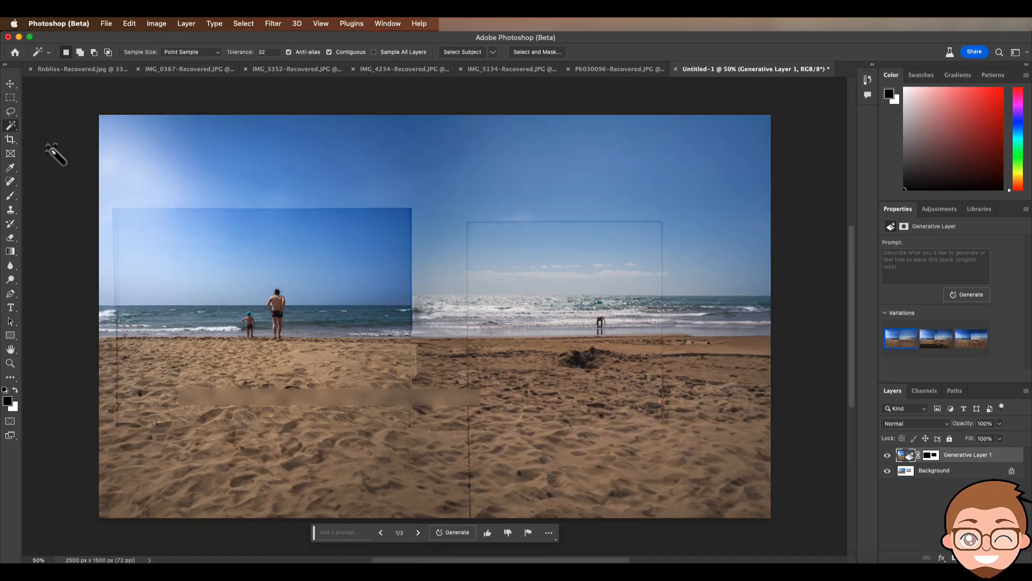
Select the visible seams around both beach photos with added Rectangular Marquees and run Generative Fill with a blank prompt
left_click(10, 98)
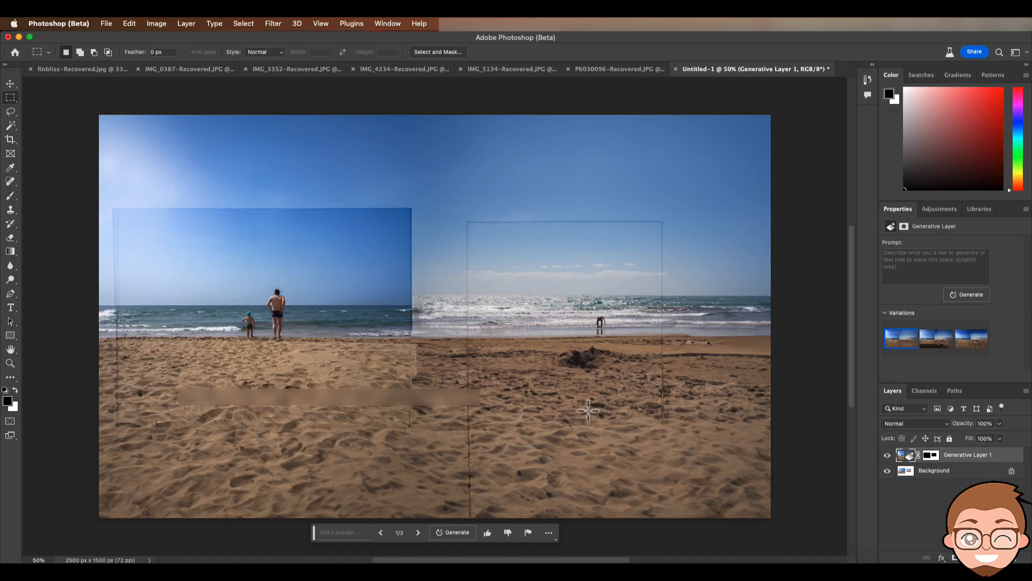
mouse_move(424, 199)
left_mouse_down()
mouse_move(433, 301)
mouse_move(398, 430)
mouse_move(406, 442)
left_mouse_up()
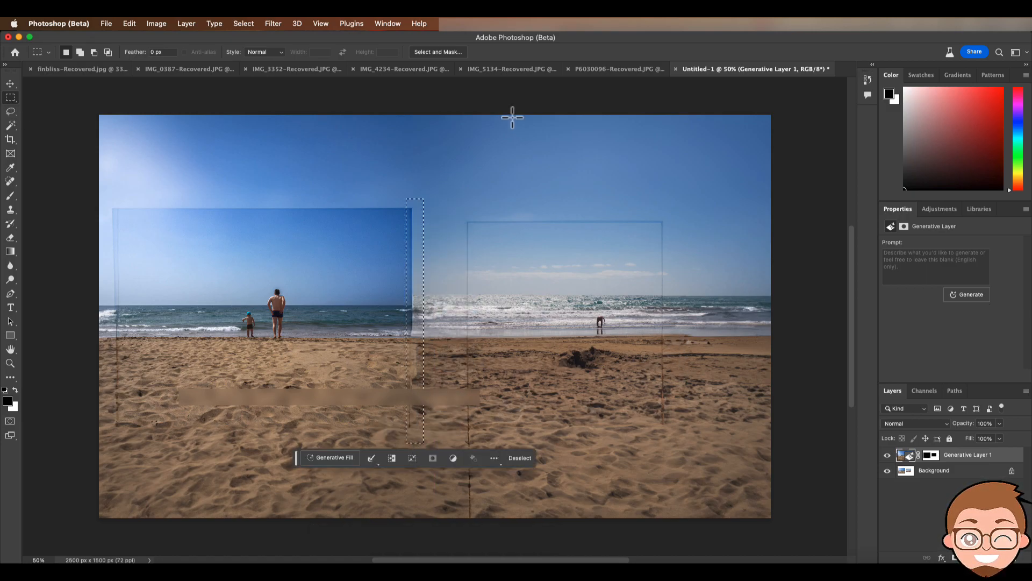
left_click_drag(461, 214, 482, 535)
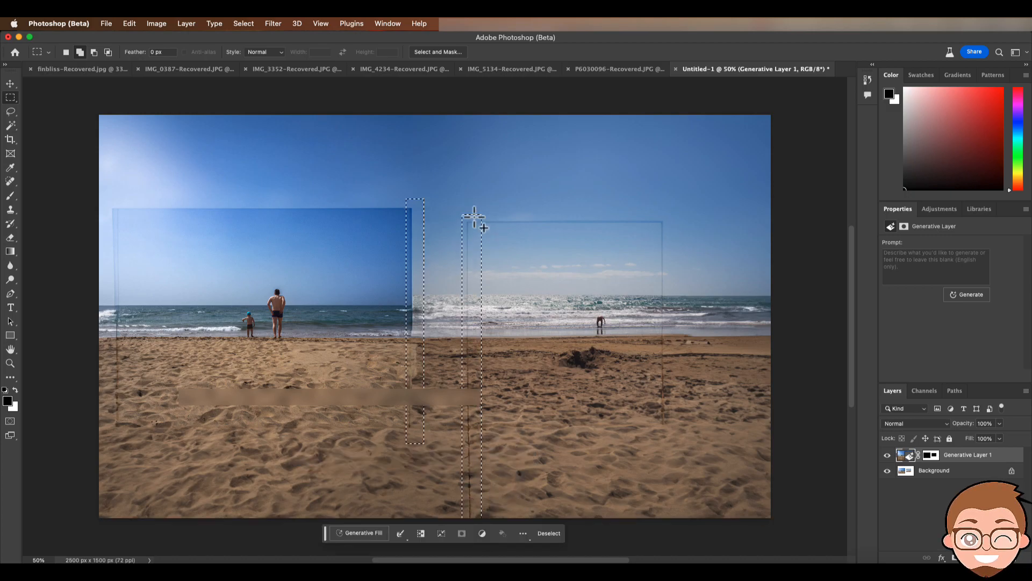
left_click_drag(459, 213, 676, 446)
left_click_drag(124, 201, 112, 434)
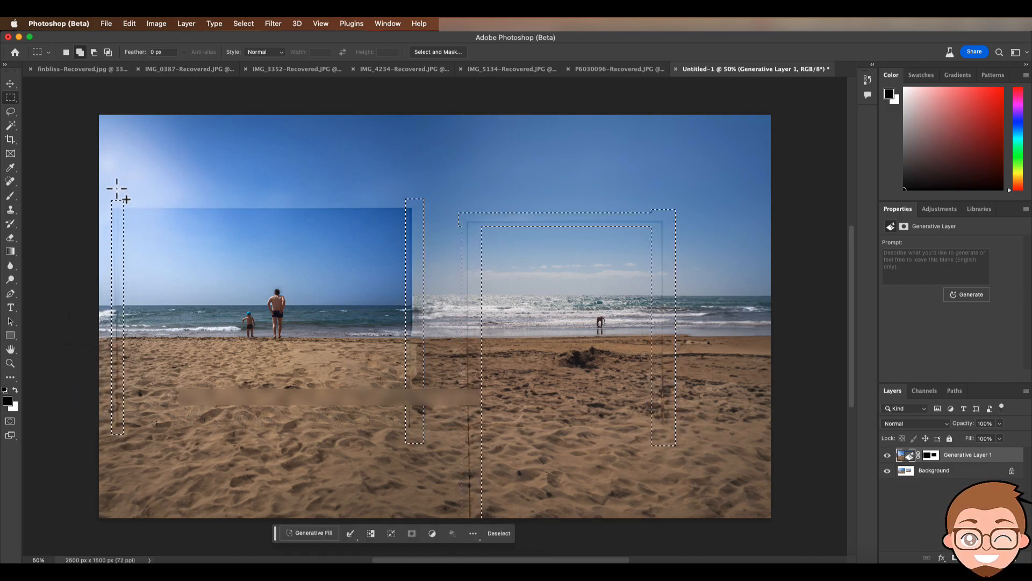
left_click_drag(109, 199, 100, 167)
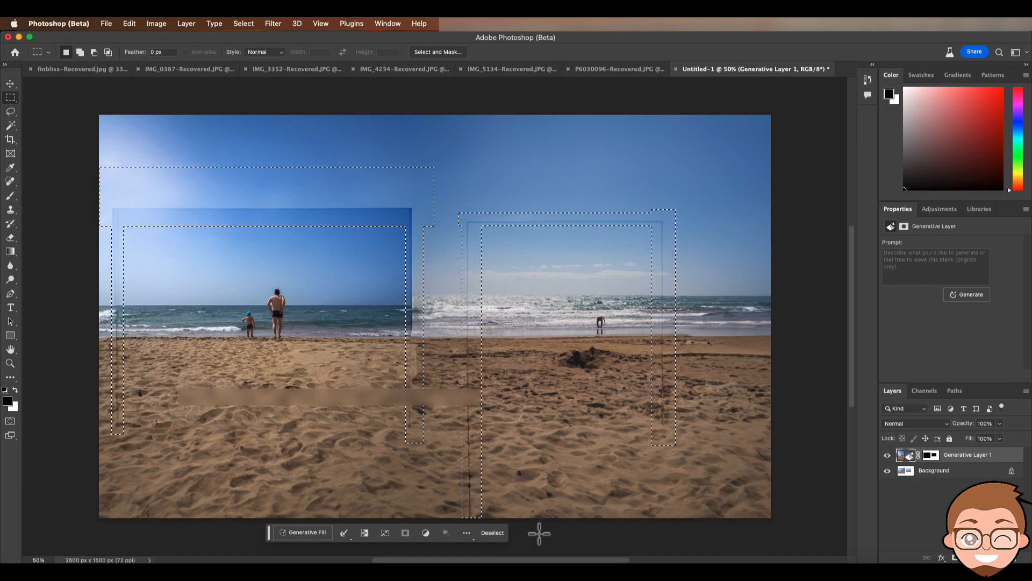
left_click(315, 533)
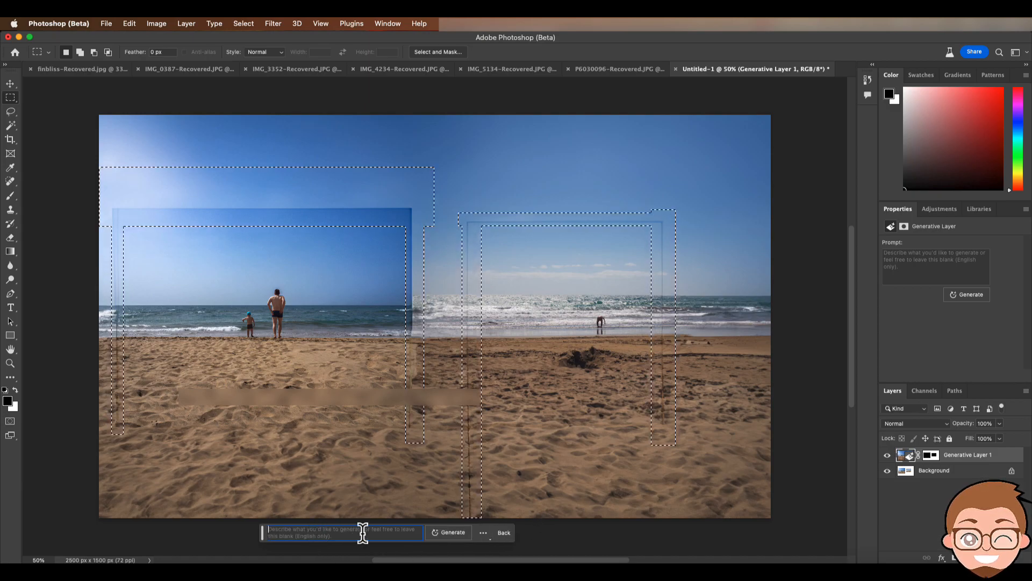
left_click(448, 533)
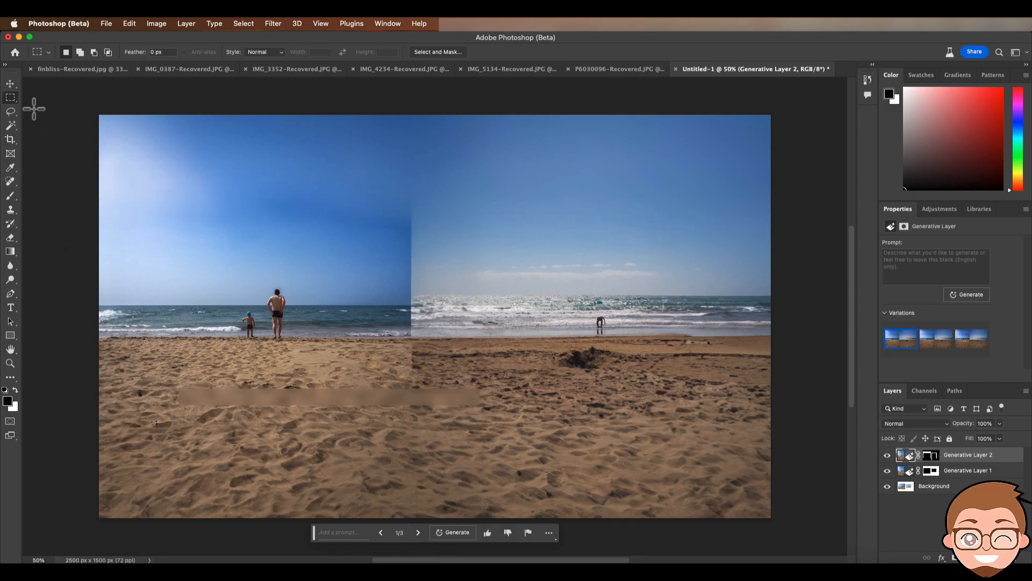
Lasso the vertical seam between the two beach photos across sky, sea and sand, and run Generative Fill with a blank prompt
left_click(11, 112)
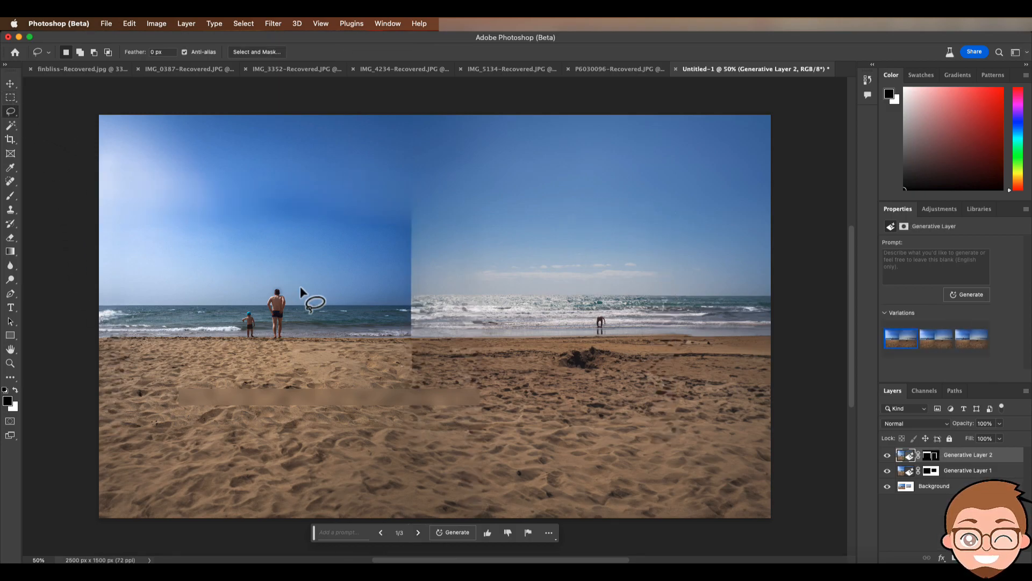
mouse_move(431, 357)
left_mouse_down()
mouse_move(375, 339)
mouse_move(266, 230)
mouse_move(274, 164)
mouse_move(407, 156)
mouse_move(493, 224)
mouse_move(451, 362)
mouse_move(351, 359)
mouse_move(315, 332)
mouse_move(264, 234)
mouse_move(251, 177)
mouse_move(332, 129)
mouse_move(424, 112)
mouse_move(482, 182)
mouse_move(498, 302)
mouse_move(480, 366)
mouse_move(435, 398)
mouse_move(368, 376)
mouse_move(332, 348)
mouse_move(355, 353)
left_mouse_up()
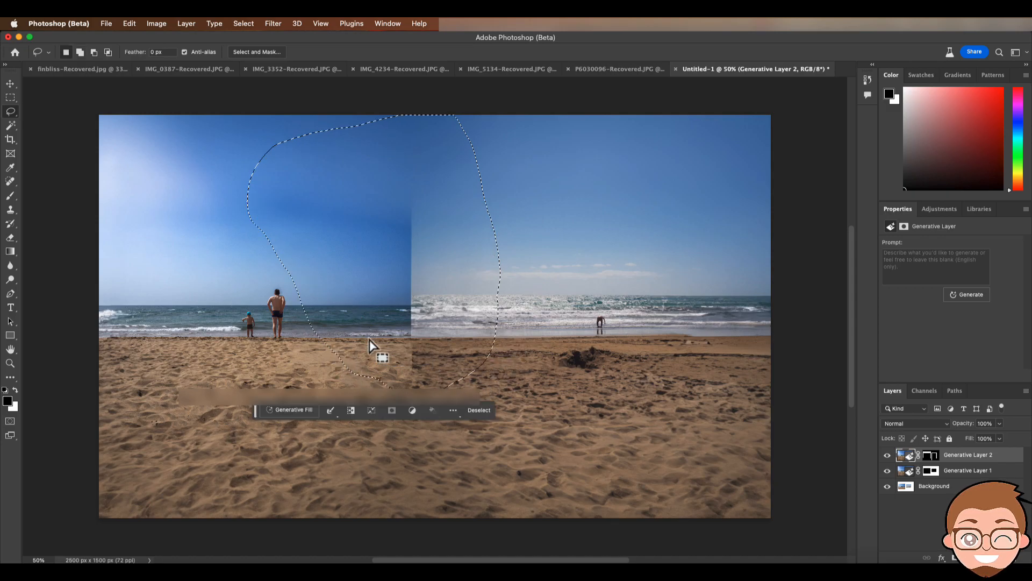
left_click(299, 411)
left_click(434, 411)
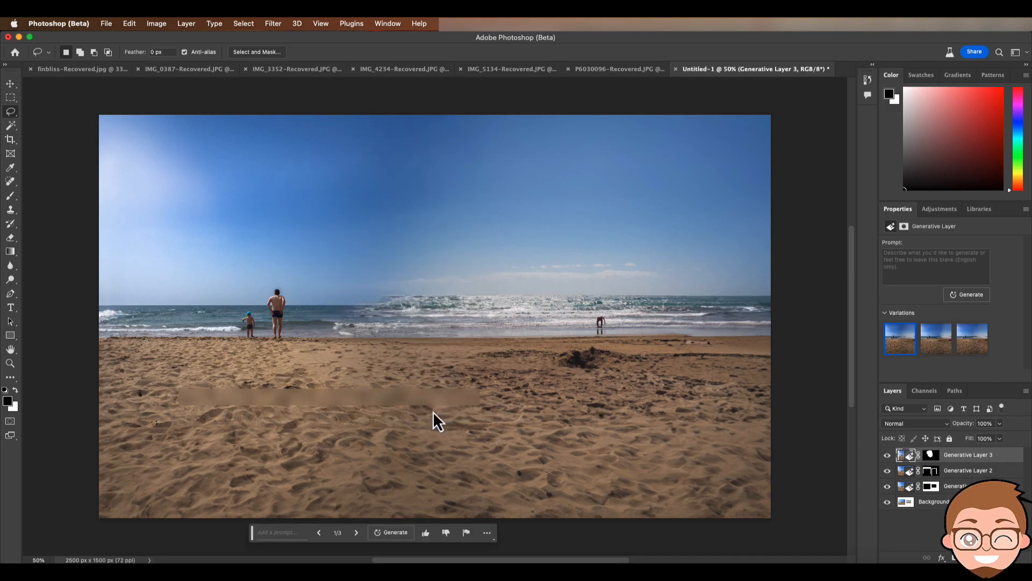
Lasso the uneven horizon strip from beside the standing man to the far edge of the sea and run Generative Fill with a blank prompt
left_click_drag(433, 412, 441, 413)
key("Return")
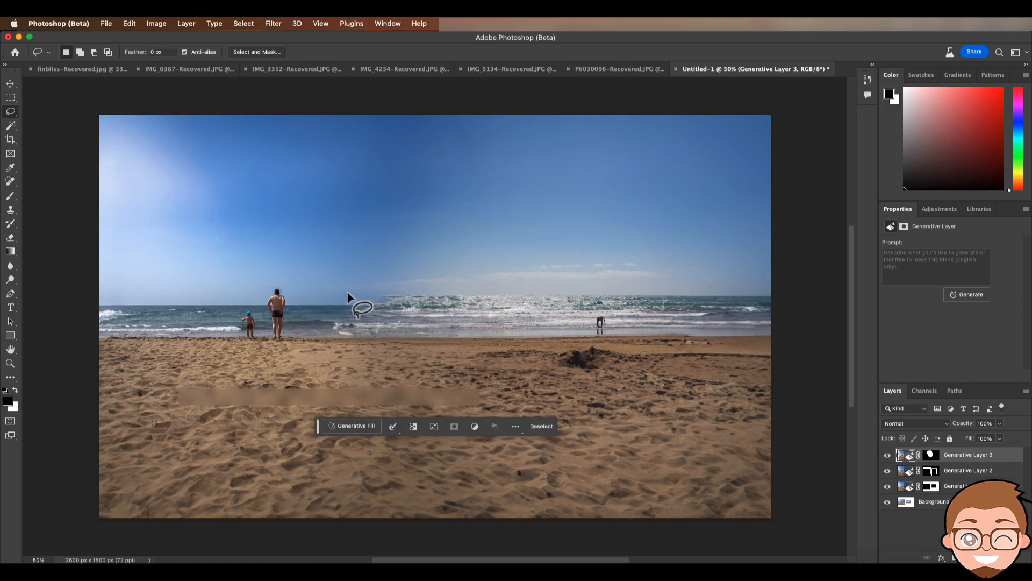
mouse_move(326, 283)
left_mouse_down()
mouse_move(324, 307)
mouse_move(390, 320)
mouse_move(529, 301)
mouse_move(700, 298)
mouse_move(693, 269)
mouse_move(326, 288)
left_mouse_up()
mouse_move(498, 306)
left_mouse_down("shift")
mouse_move(615, 310)
mouse_move(769, 291)
mouse_move(693, 277)
left_mouse_up("shift")
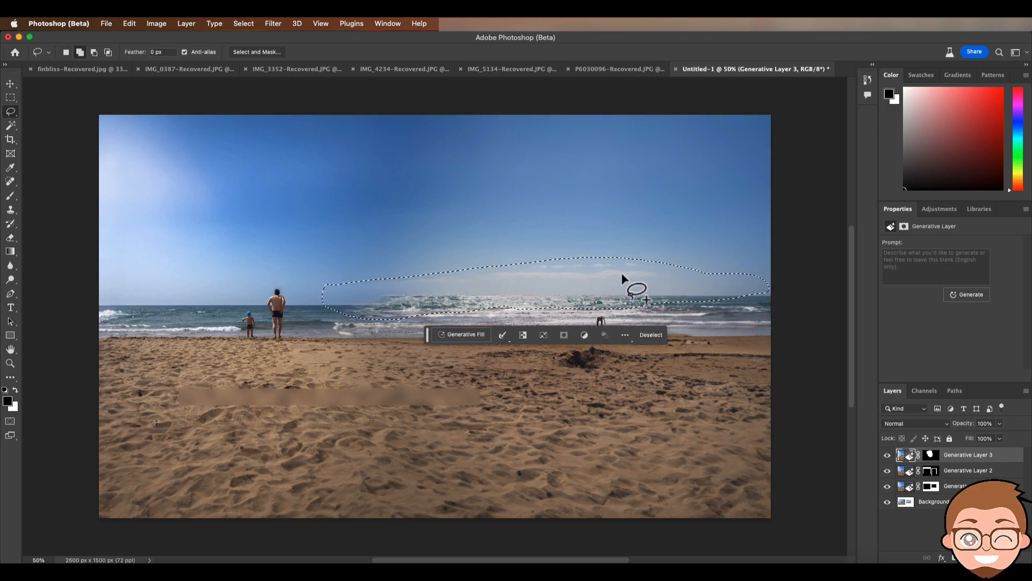
left_click(460, 336)
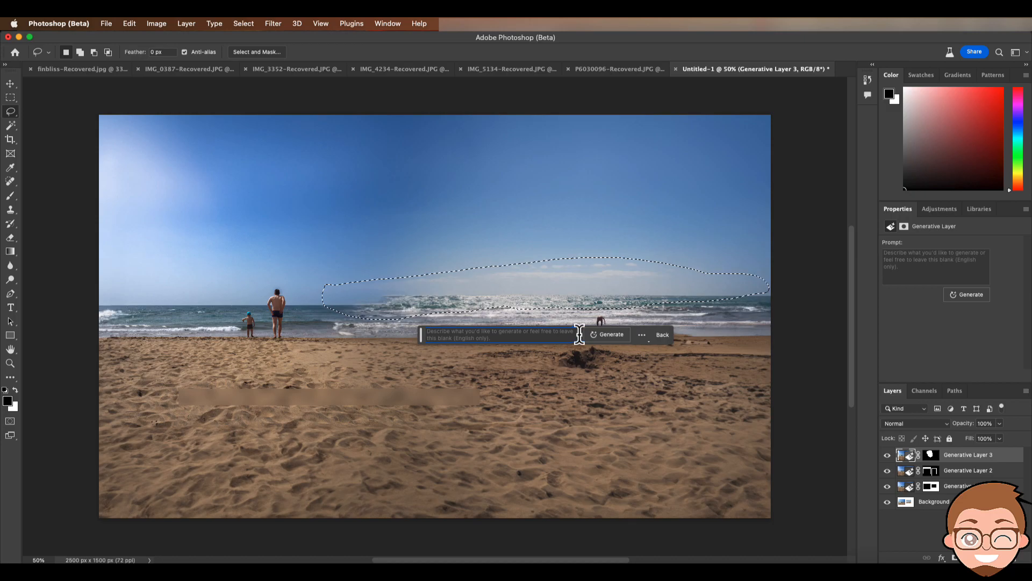
left_click(605, 336)
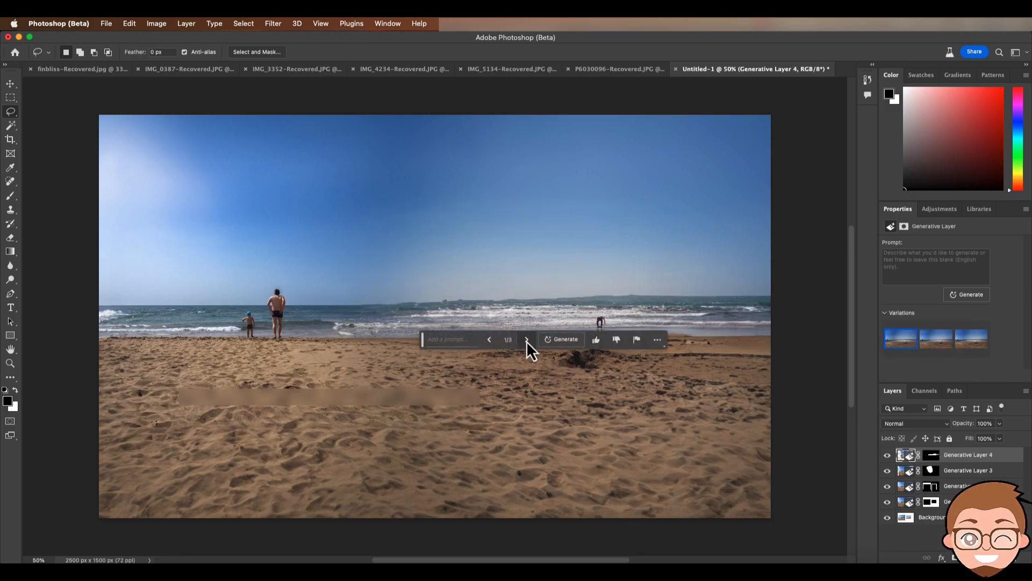
Compare the generated horizon variations and choose the second one
left_click(527, 339)
left_click(526, 340)
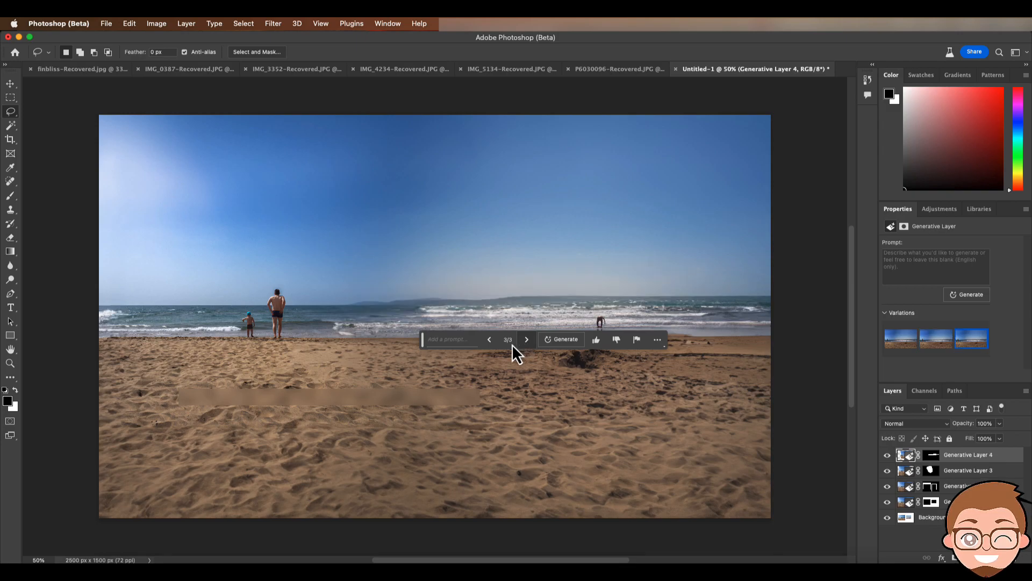
left_click(490, 342)
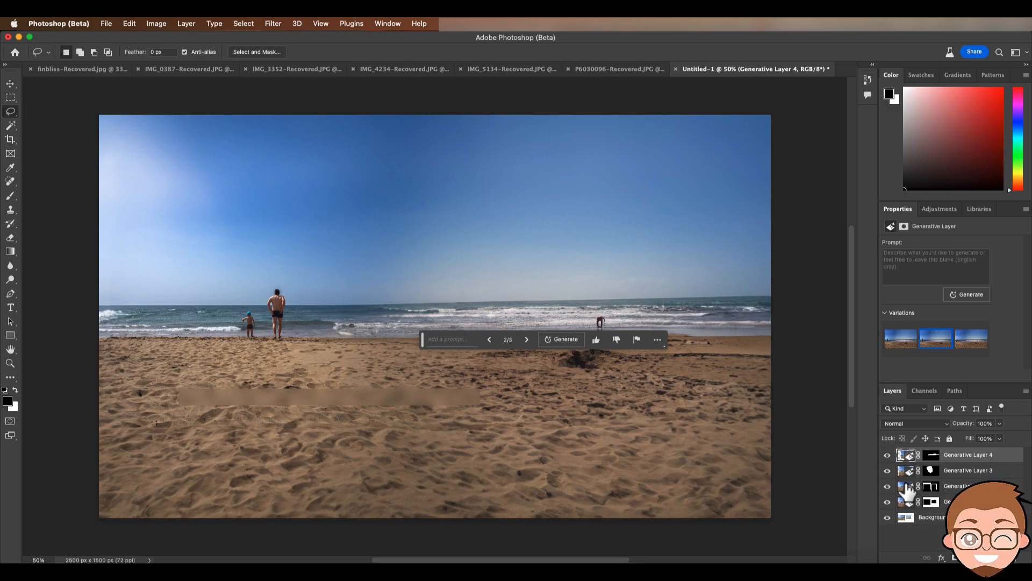
Hide all four generative layers to view the original beach photos, and show the layers again one by one from Generative Layer 1 upward
left_click_drag(887, 506, 888, 455)
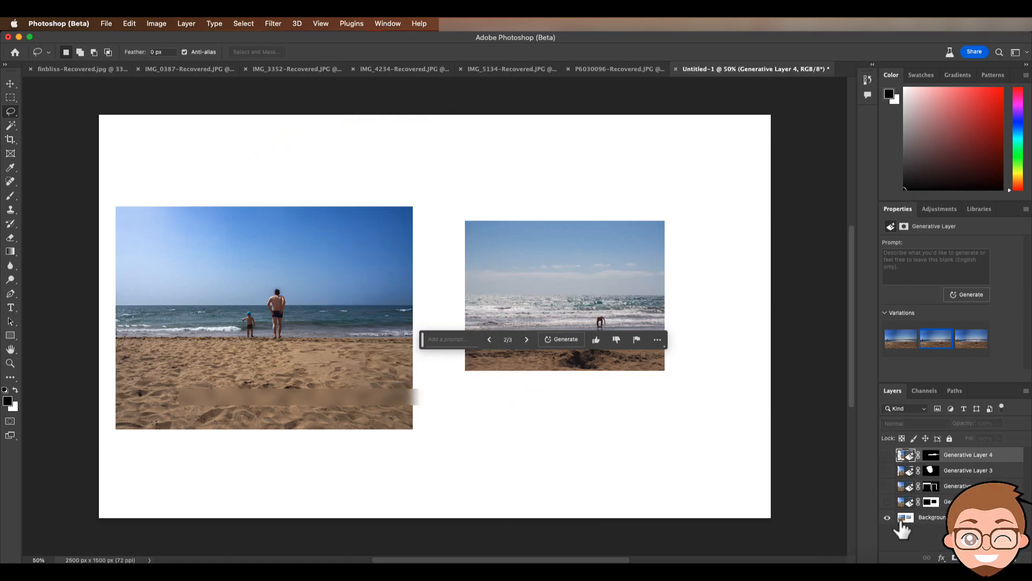
left_click(888, 502)
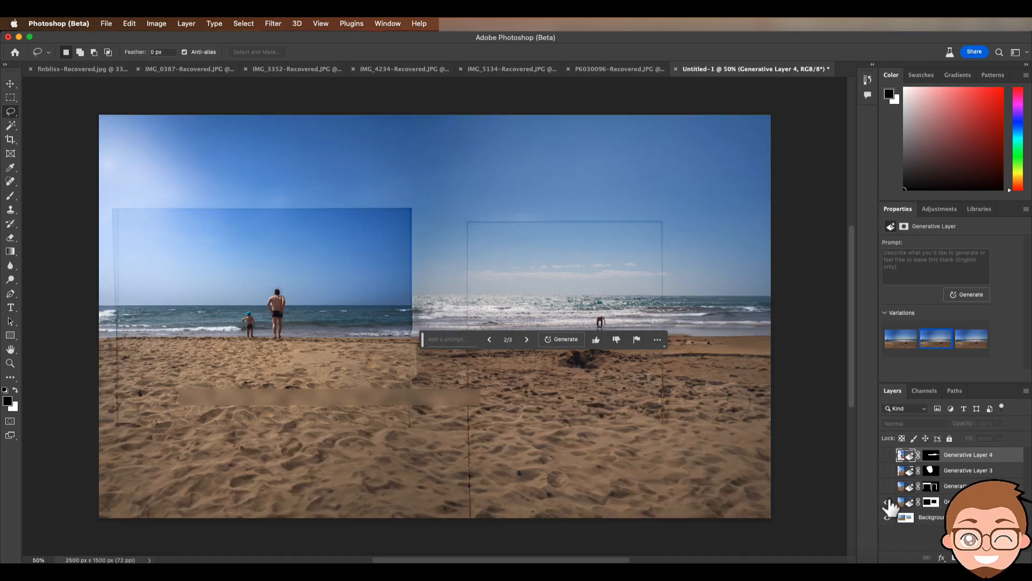
left_click(887, 487)
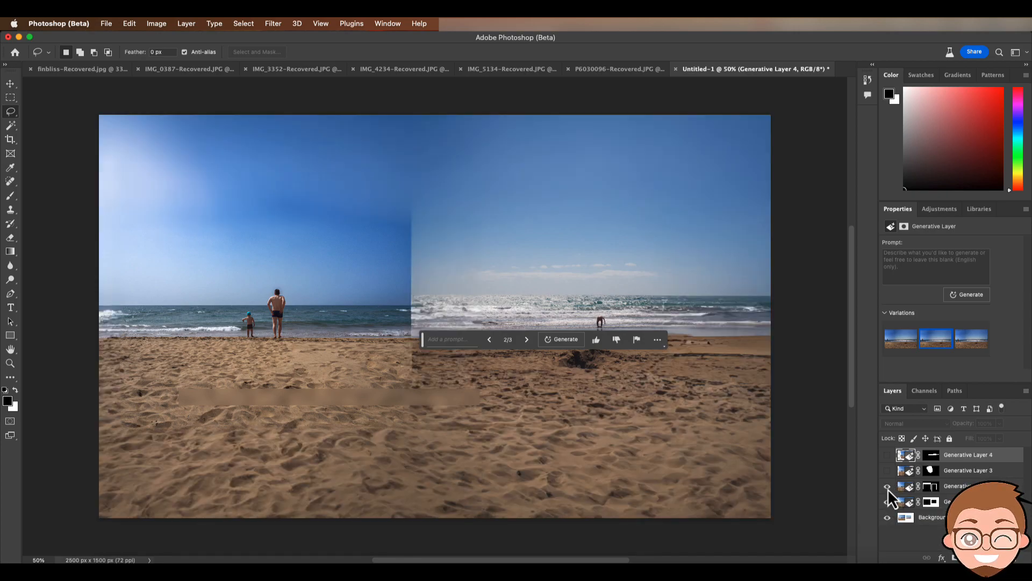
left_click(888, 471)
left_click(887, 455)
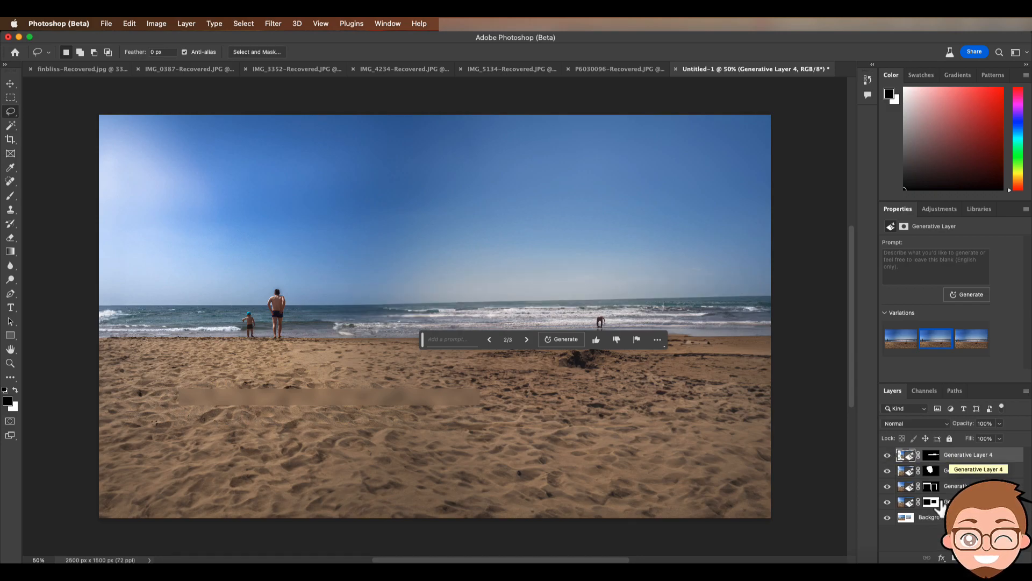
Select Generative Layers 3, 2 and 1 in turn to review their variations, and preview the other variations of Generative Layer 1
left_click(965, 471)
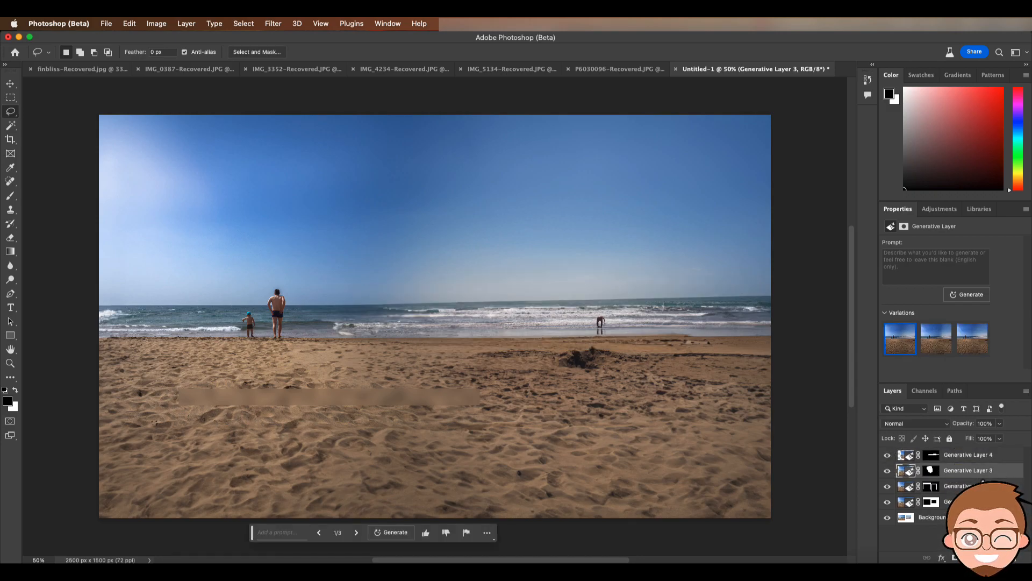
left_click(968, 487)
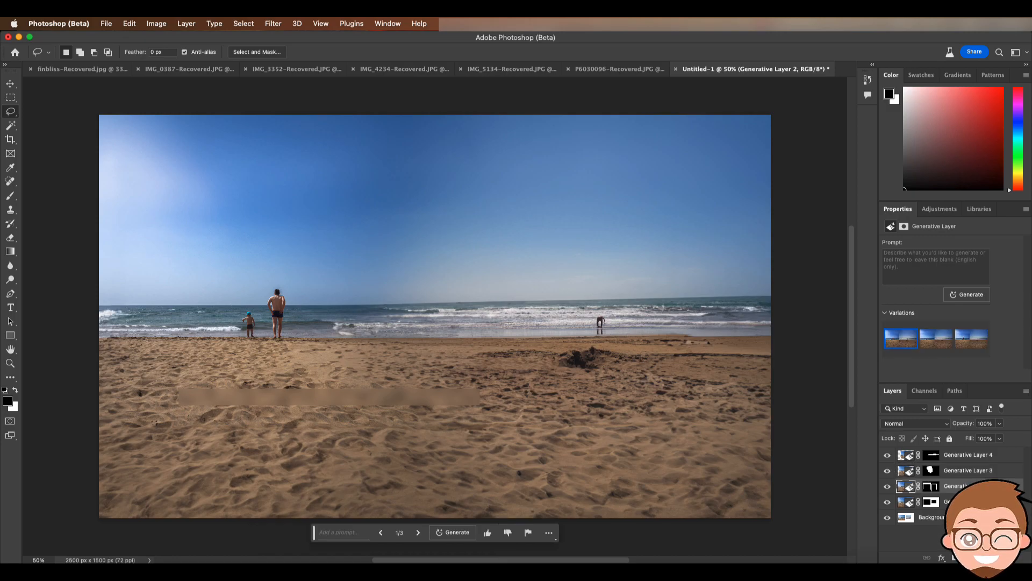
left_click(968, 502)
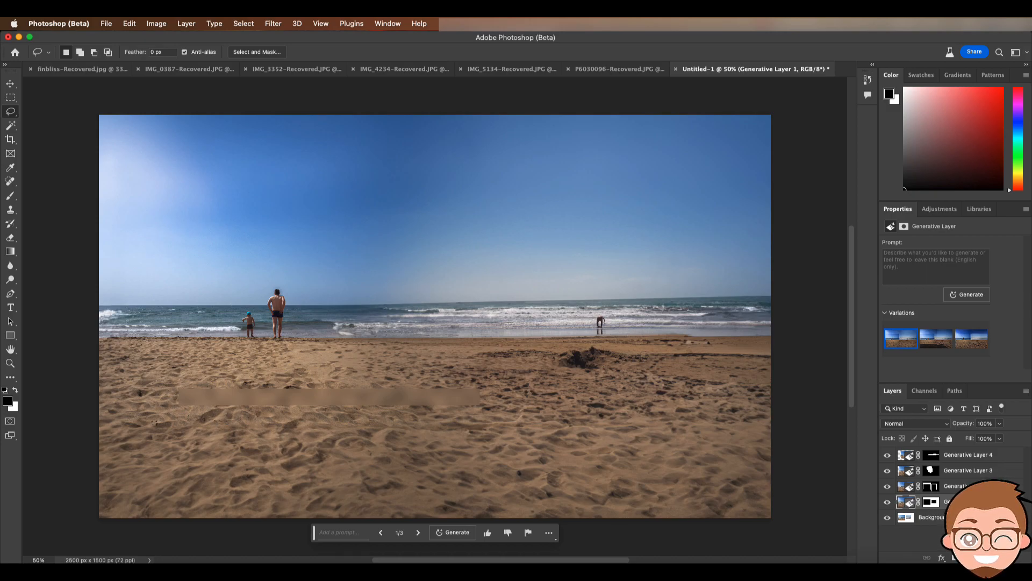
left_click(937, 339)
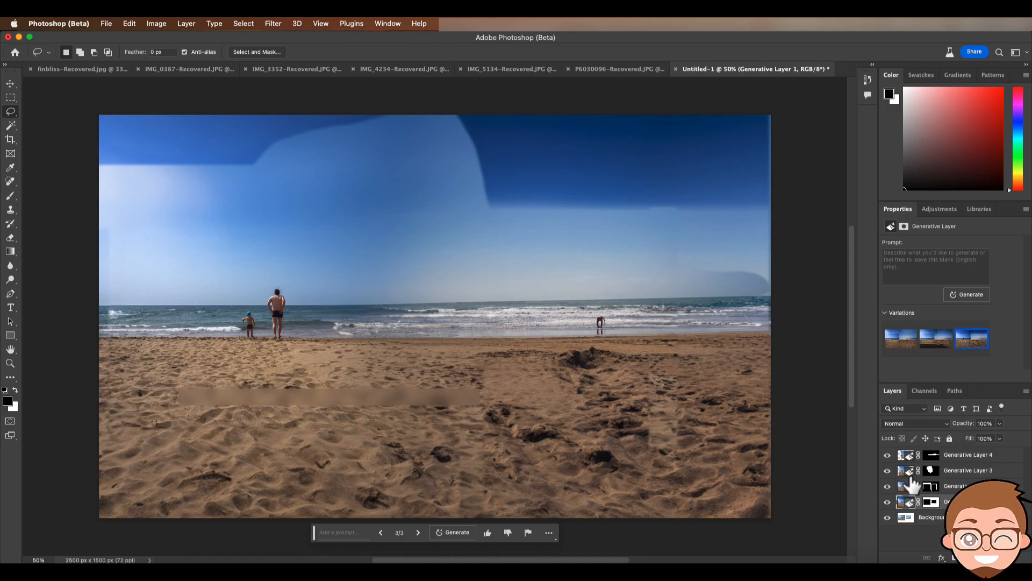
Switch Generative Layer 1 to its first variation while Generative Layers 2, 3 and 4 are temporarily hidden
left_click(888, 485)
left_click(888, 470)
left_click(888, 455)
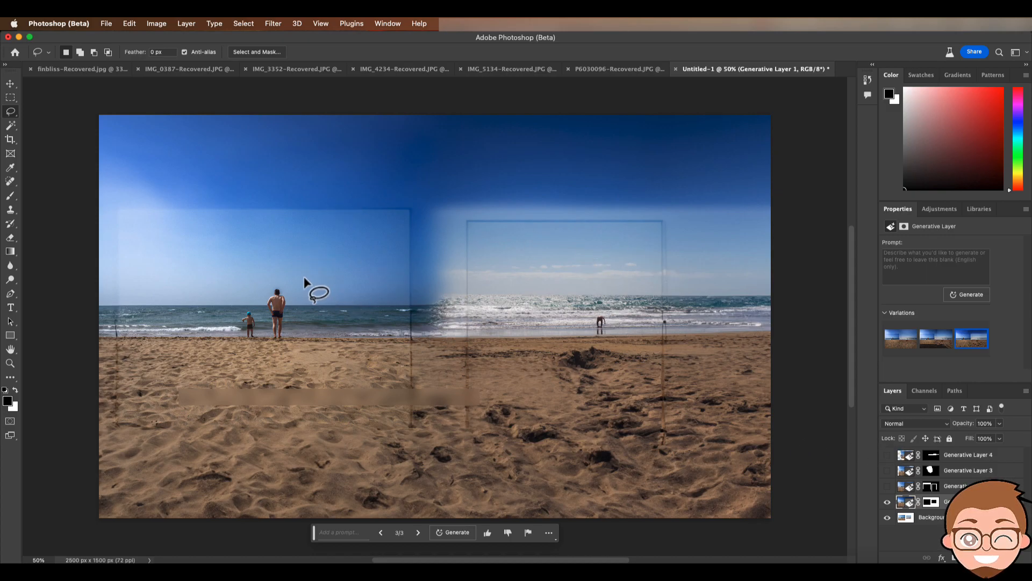
left_click(911, 353)
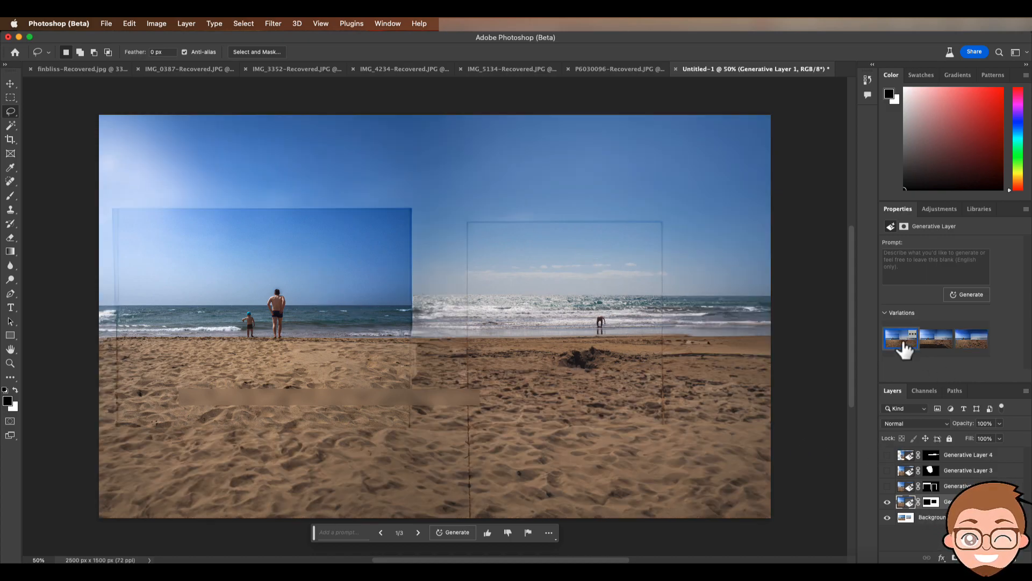
left_click(888, 472)
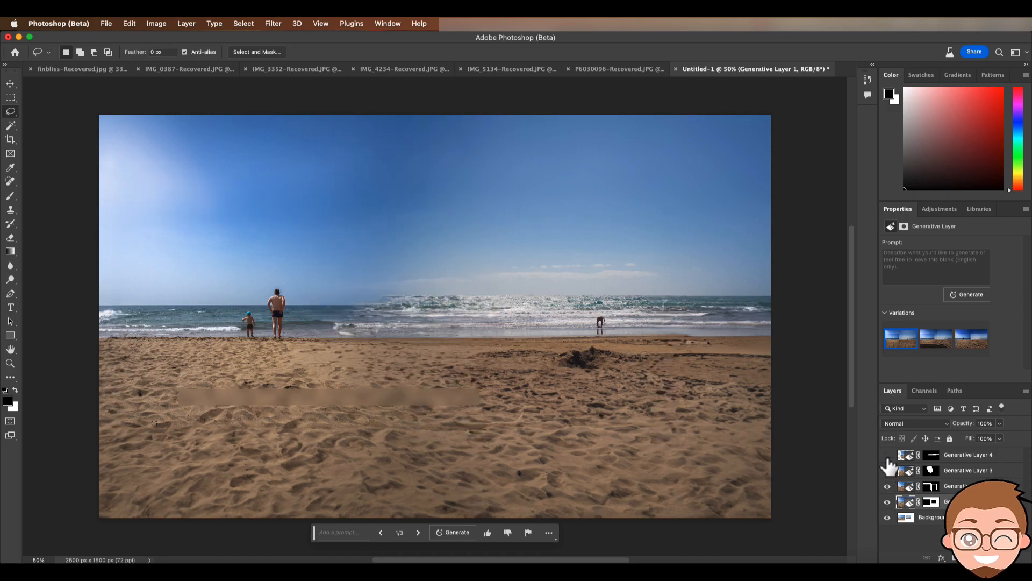
left_click(888, 456)
Compare the three variations of Generative Layer 2 and return to the first one
left_click(958, 488)
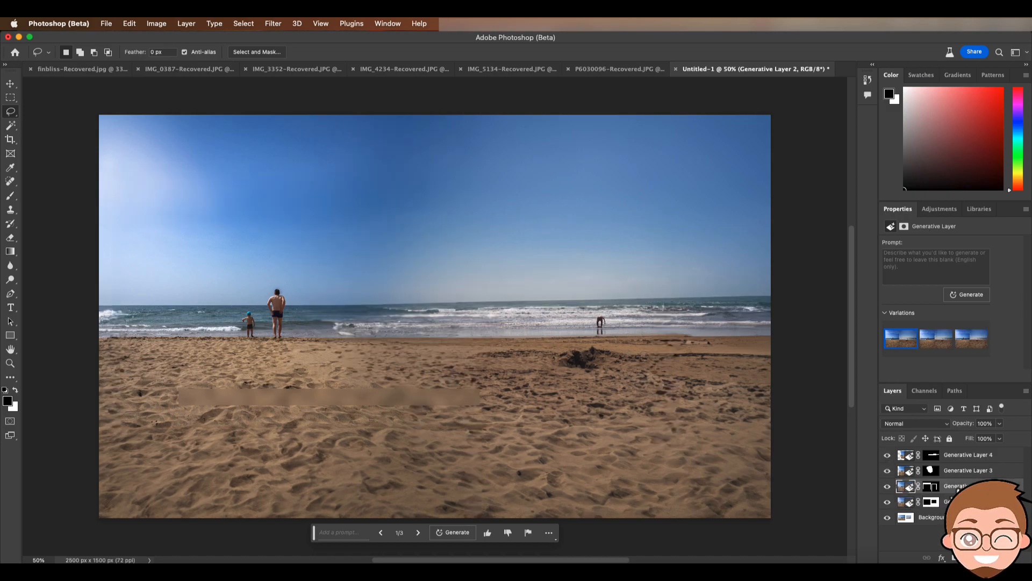
left_click(939, 350)
left_click(977, 348)
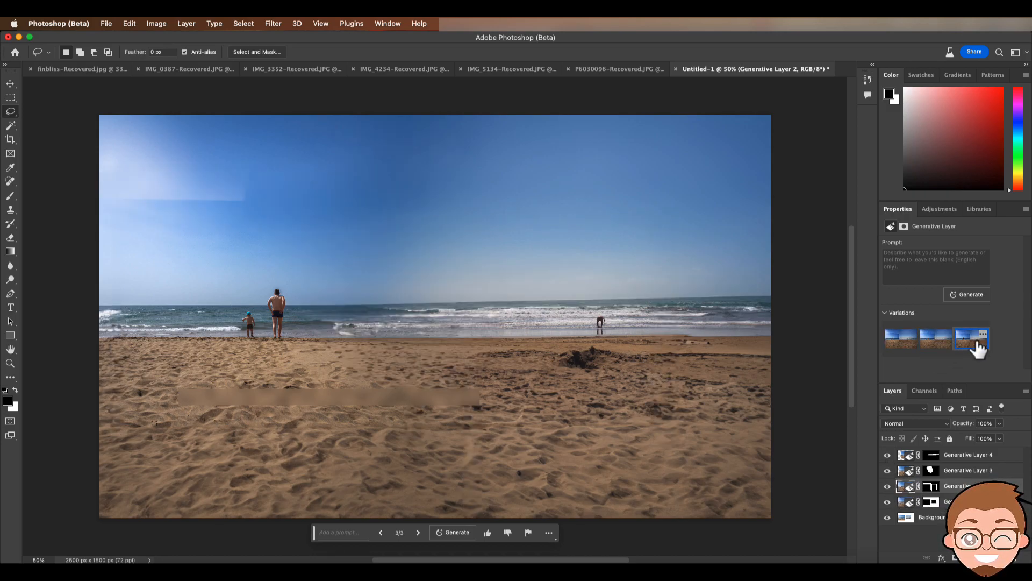
left_click(935, 343)
left_click(899, 347)
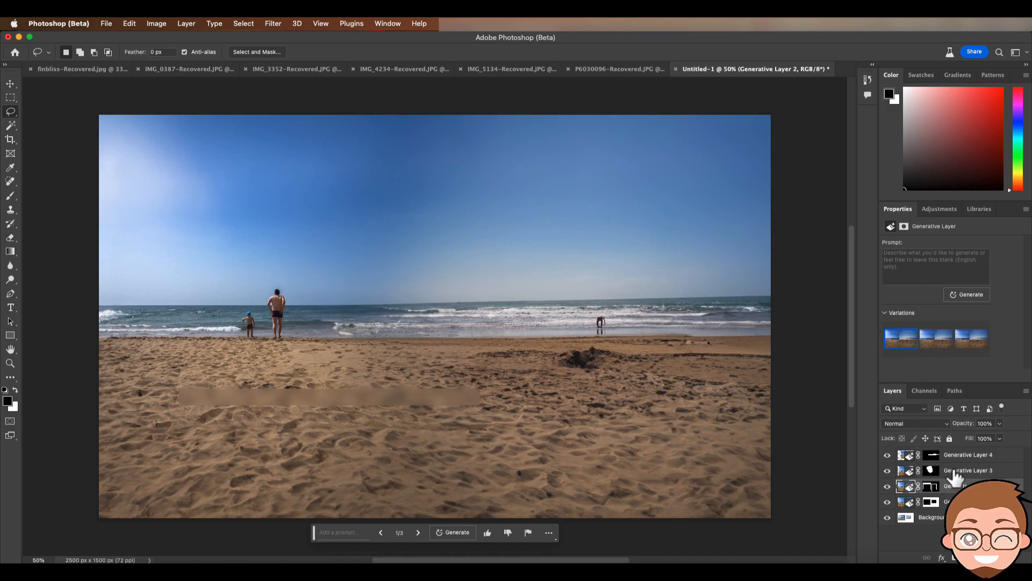
Compare the three variations of Generative Layer 3 and return to the first one
left_click(935, 471)
left_click(930, 350)
left_click(956, 349)
left_click(904, 348)
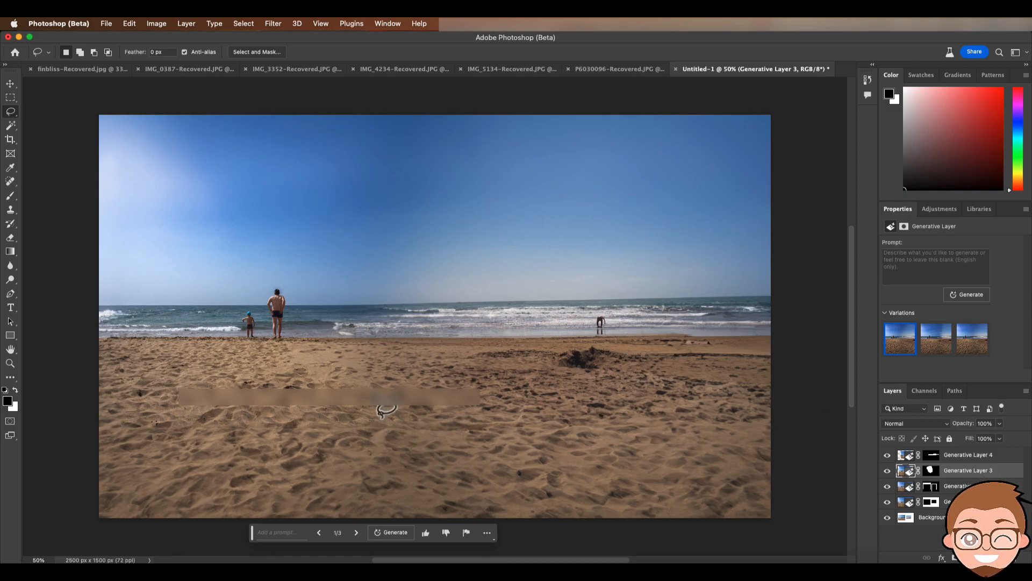
Lasso a small round patch of sand near the middle of the beach and run Generative Fill with the prompt "sandcastle"
mouse_move(503, 359)
left_mouse_down()
mouse_move(447, 404)
mouse_move(503, 392)
mouse_move(503, 361)
left_mouse_up()
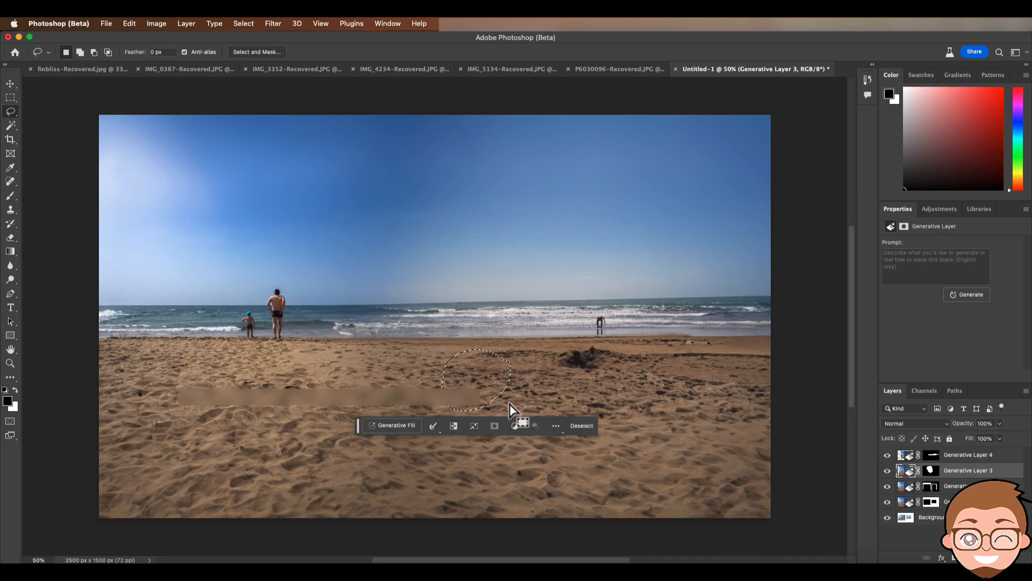
left_click(397, 425)
type("sandcastl")
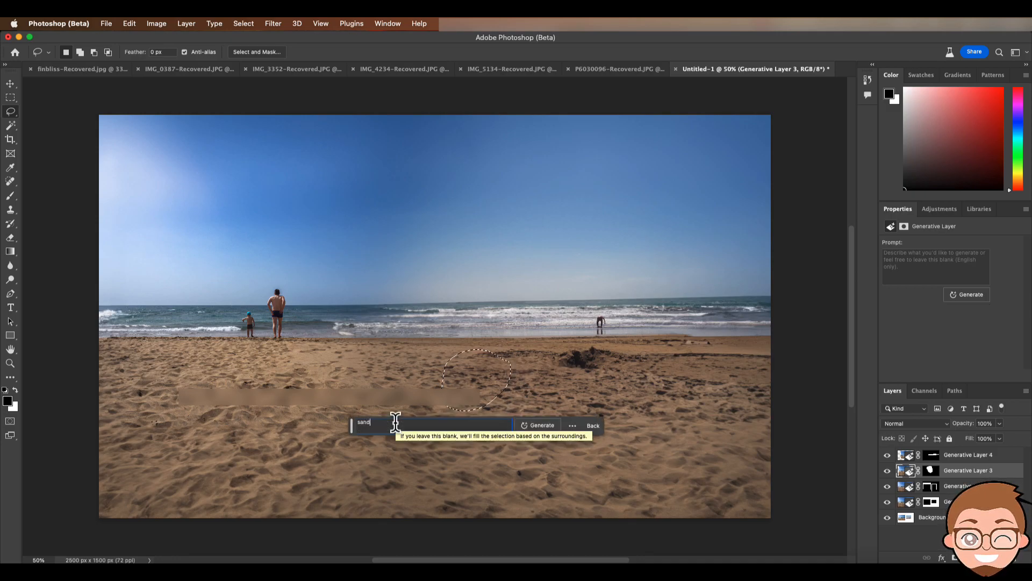
type("e")
key("Return")
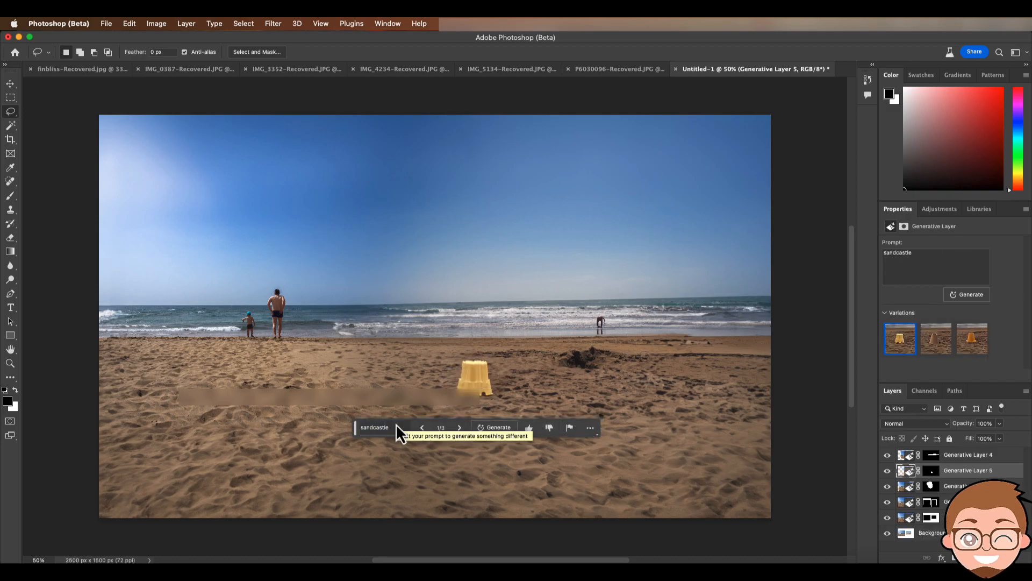
Compare the generated sandcastle variations and choose the second one
left_click(460, 428)
left_click(460, 428)
left_click(422, 427)
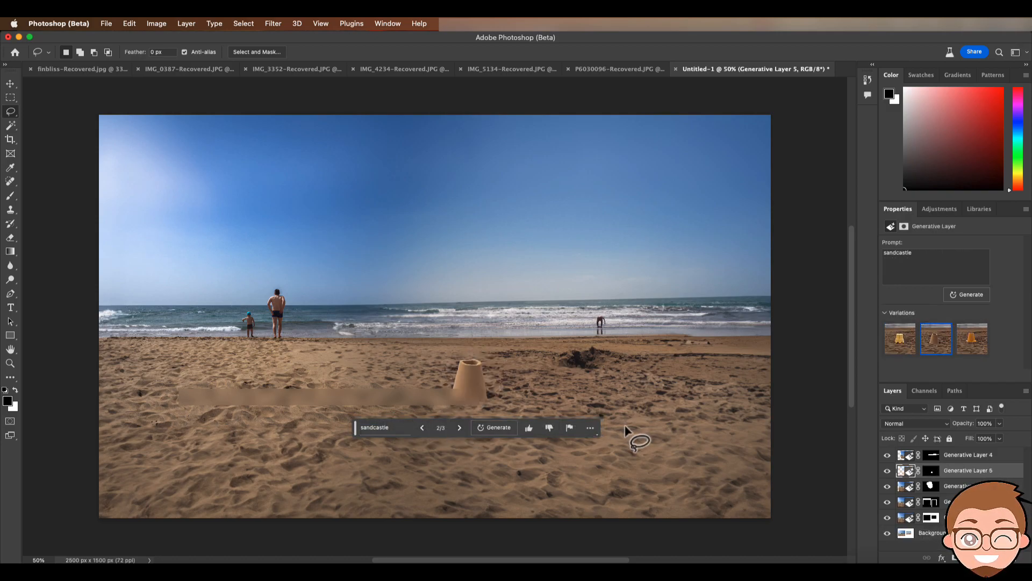